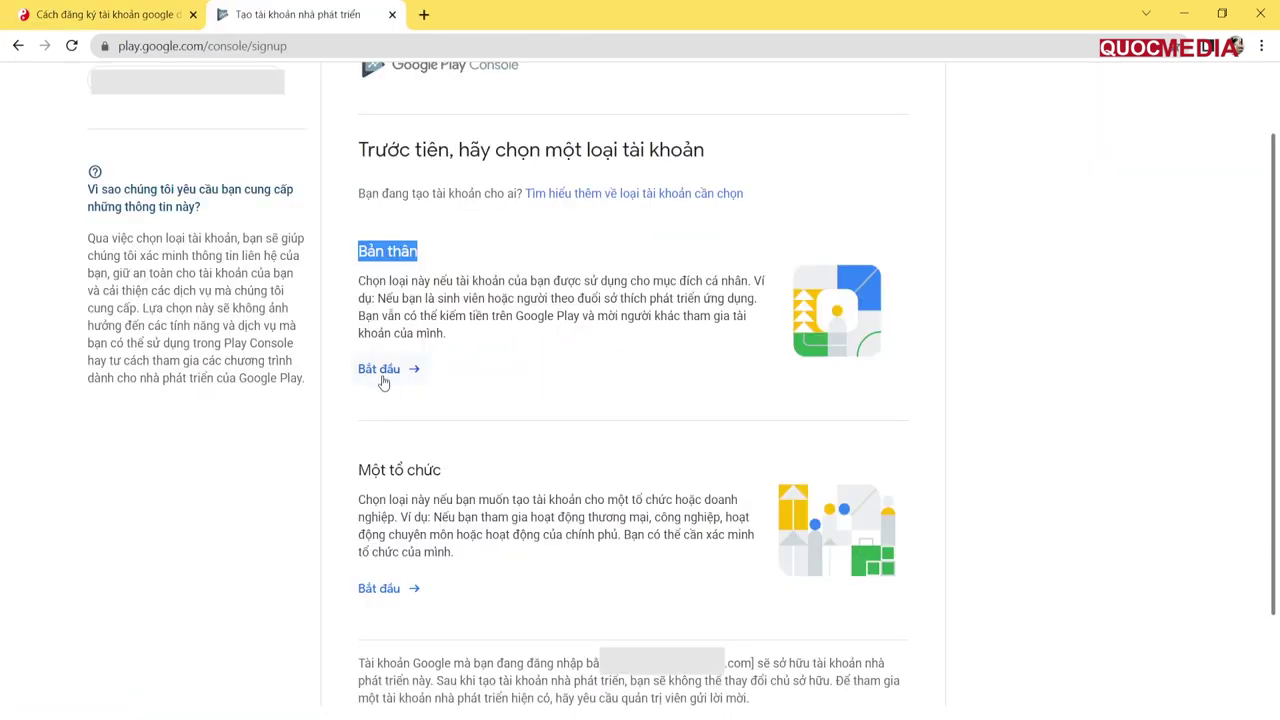
# Step: Choose 'Bản thân' as the account type to begin individual developer sign-up
pyautogui.click(380, 370)
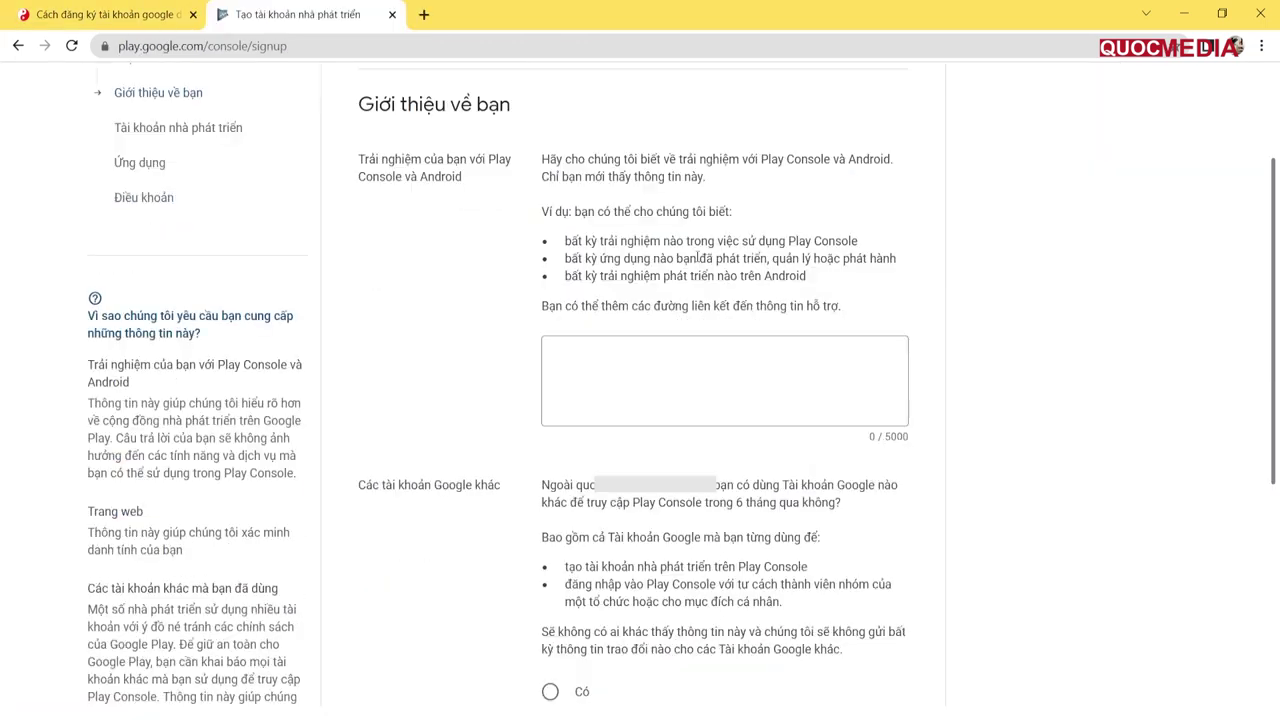
# Step: Describe your Play Console experience as new and eager to build apps there
pyautogui.click(658, 392)
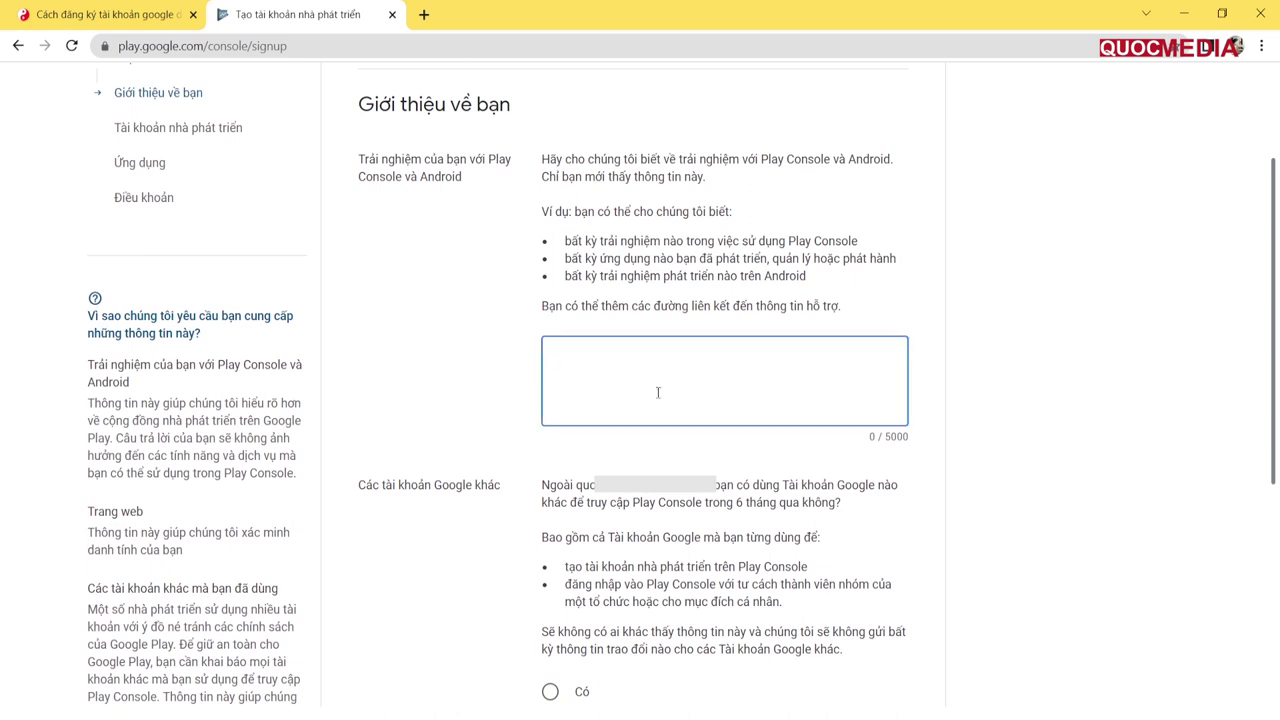
pyautogui.write('chu')
pyautogui.write('hưa có ra')
pyautogui.press('BackSpace')
pyautogui.write('ts vui đươc trải nghiệm')
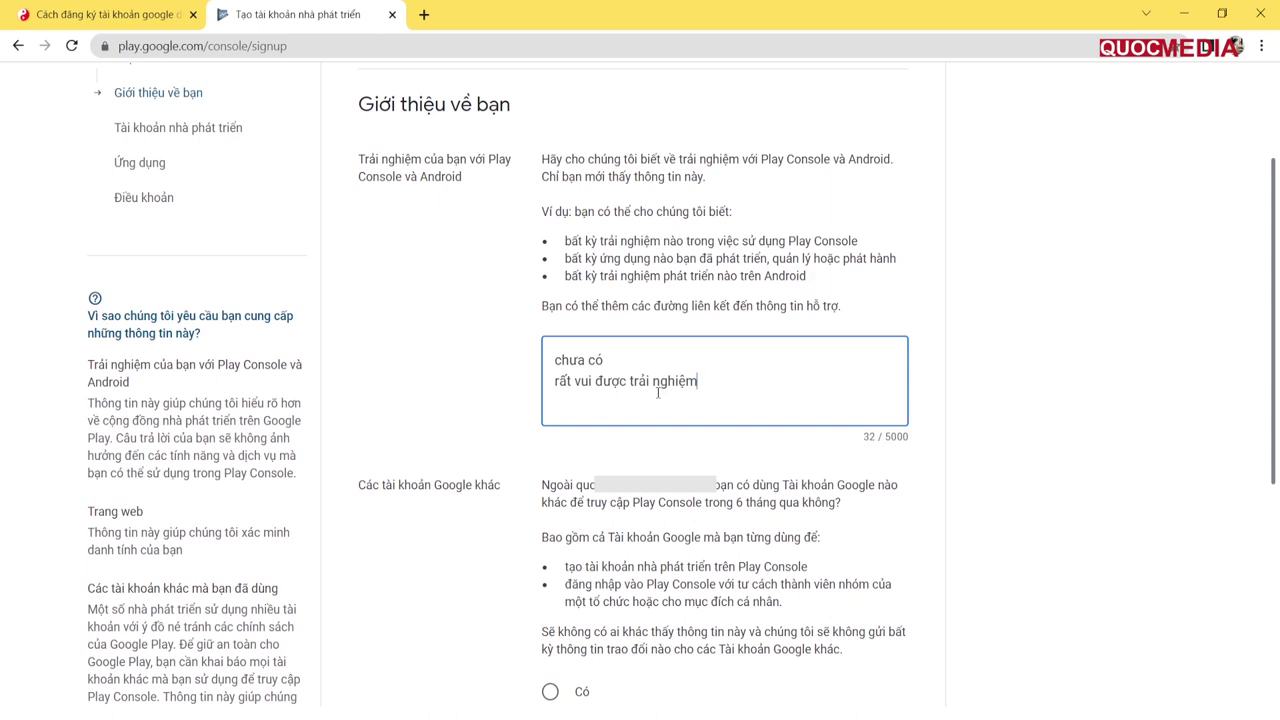
pyautogui.write(' để xuây')
pyautogui.write(' bản ứng dụng trên ')
pyautogui.write('Play Console')
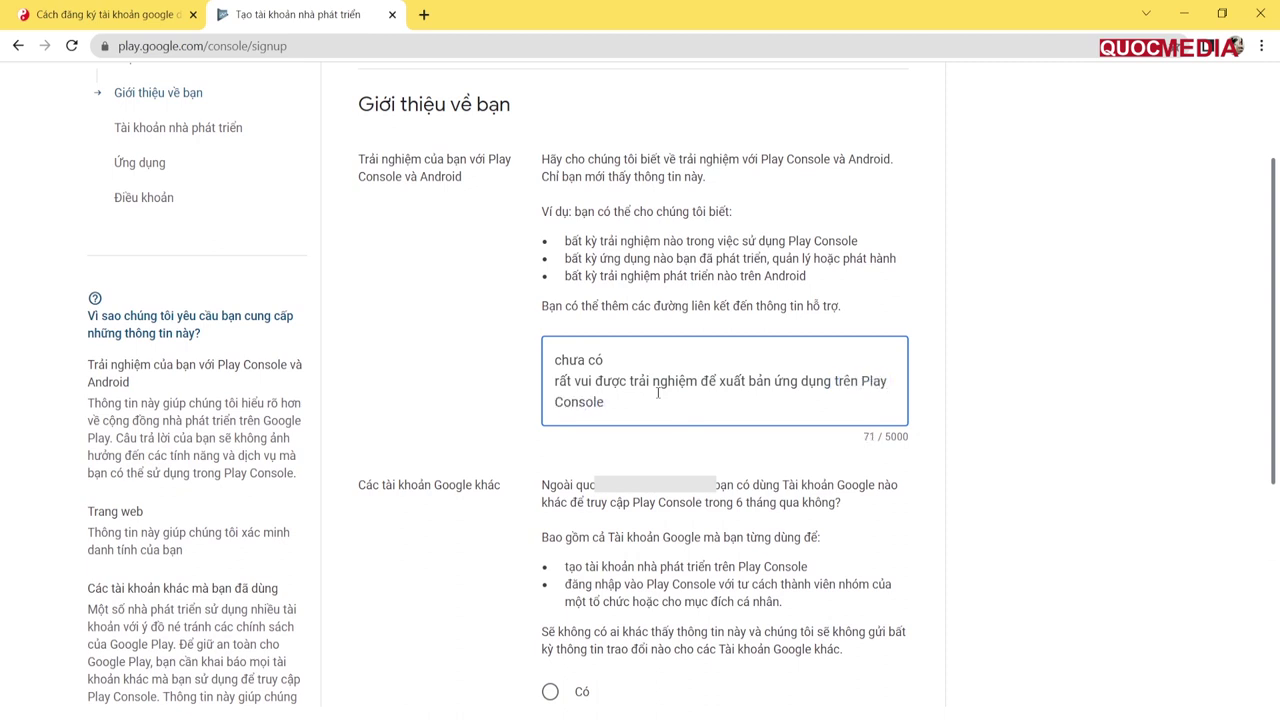
# Step: Answer 'Không' to using other Google accounts for Play Console
pyautogui.scroll(-3, 657, 393)
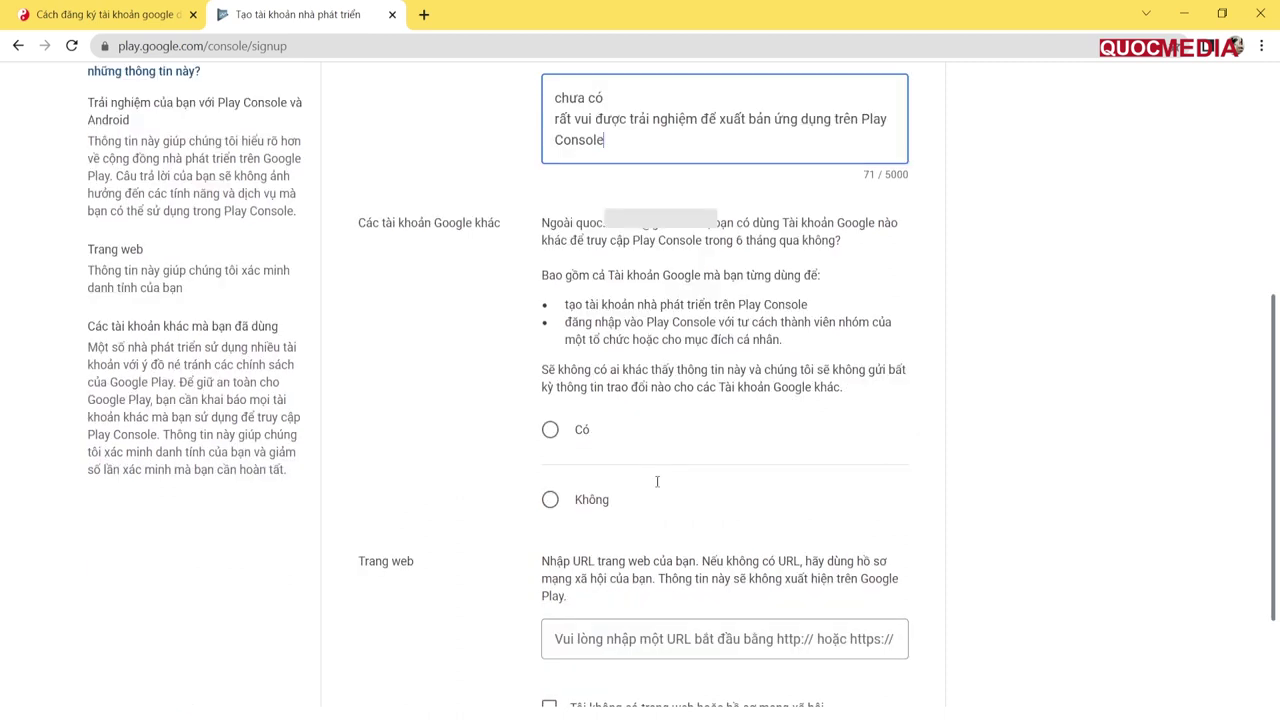
pyautogui.click(555, 499)
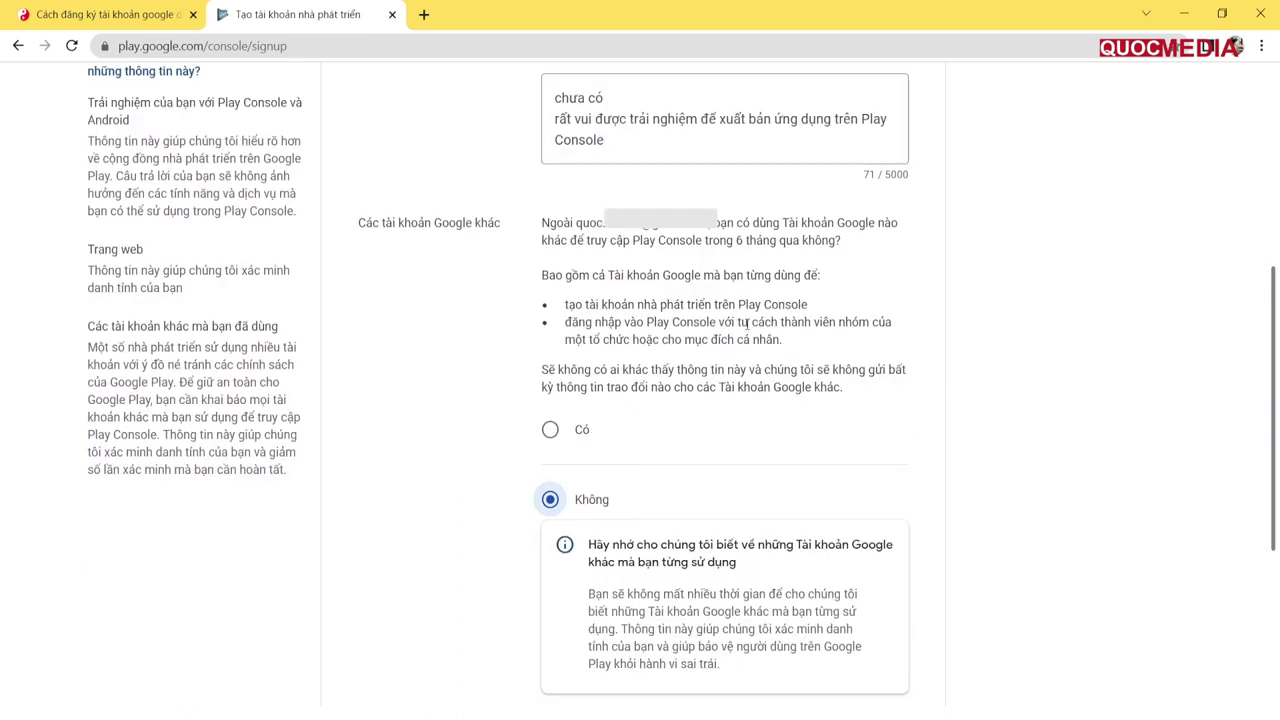
pyautogui.moveTo(541, 275); pyautogui.dragTo(818, 274)
pyautogui.click(838, 285)
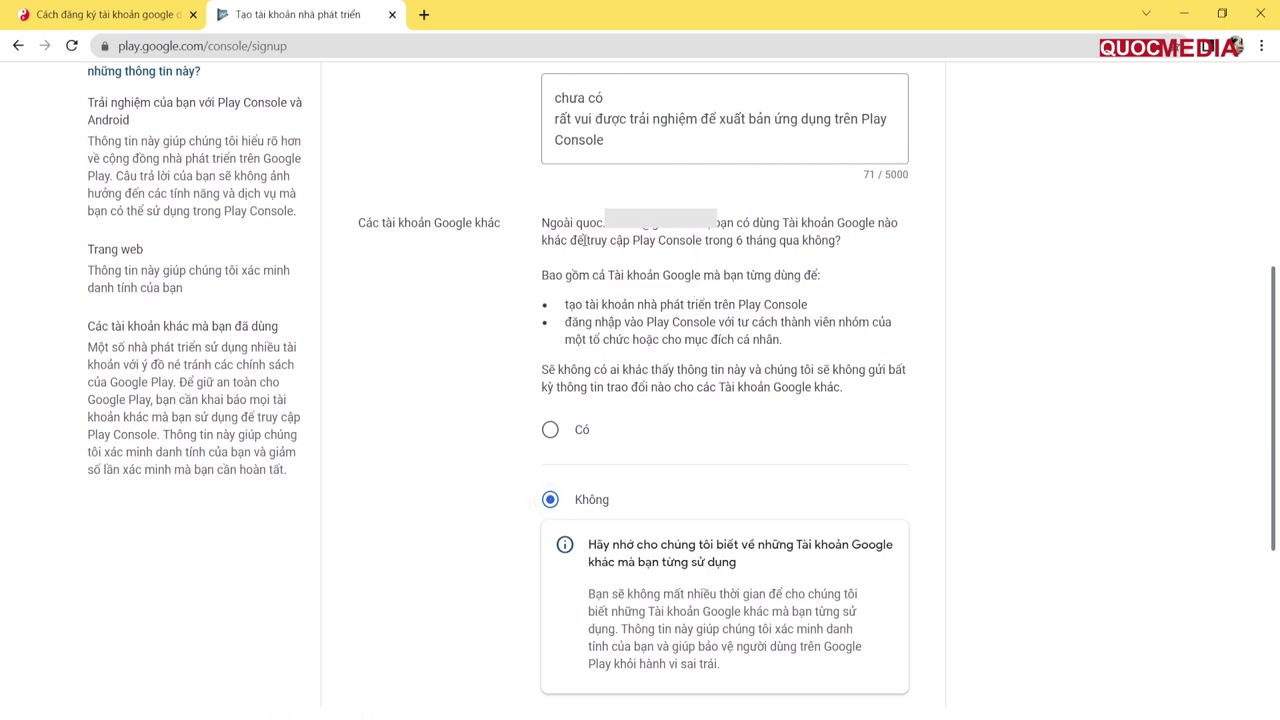
pyautogui.moveTo(576, 222); pyautogui.dragTo(660, 228)
pyautogui.click(785, 222)
# Step: Declare you have no website or social profile and submit the About you step
pyautogui.scroll(-3, 951, 566)
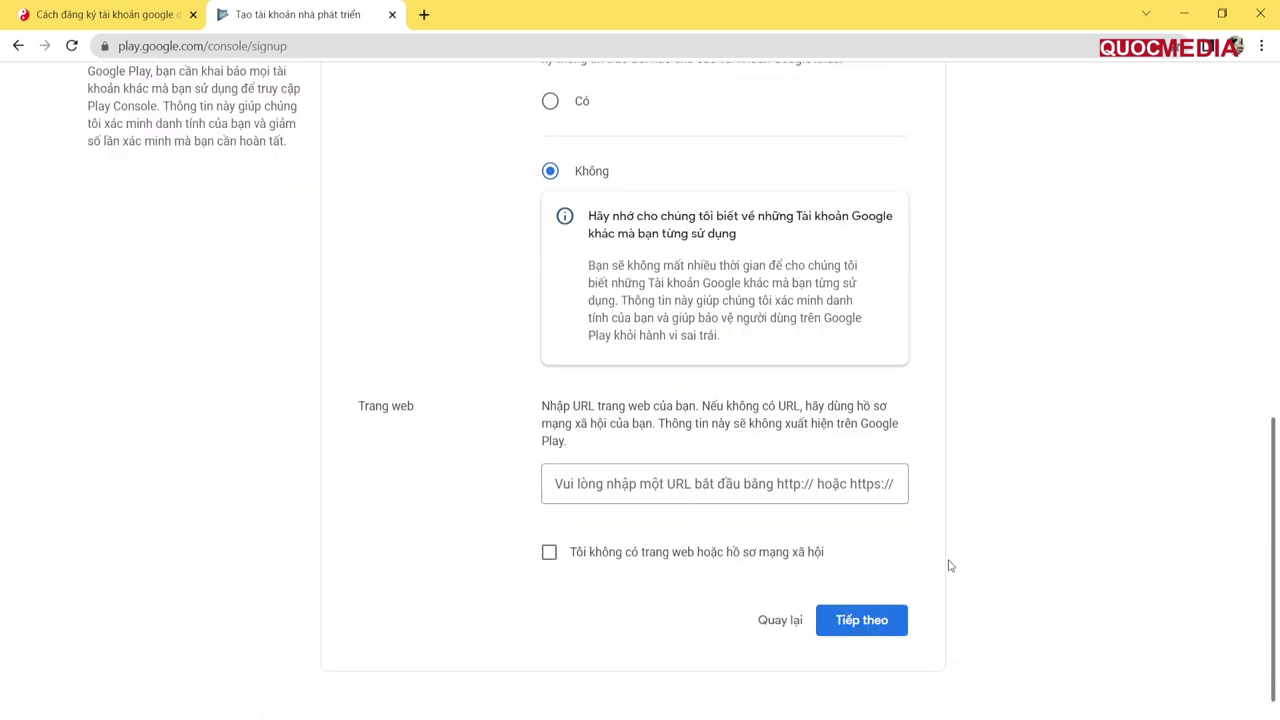
pyautogui.click(549, 553)
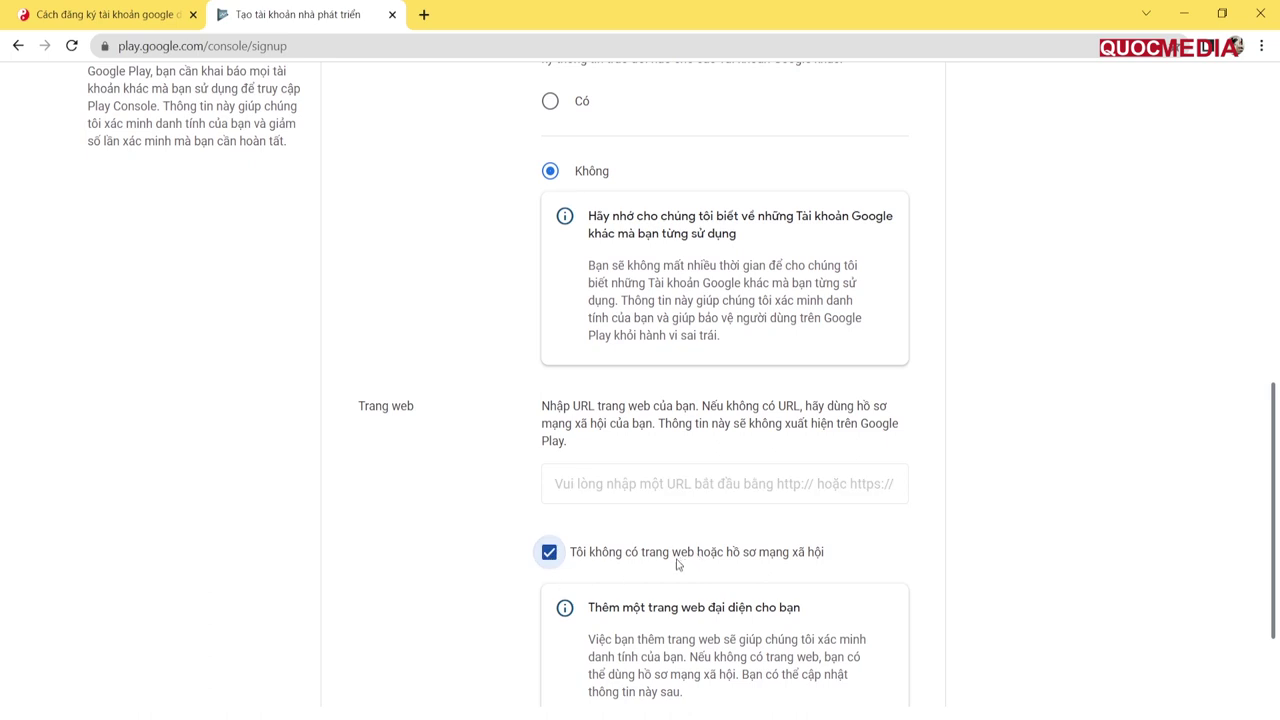
pyautogui.scroll(-2, 768, 568)
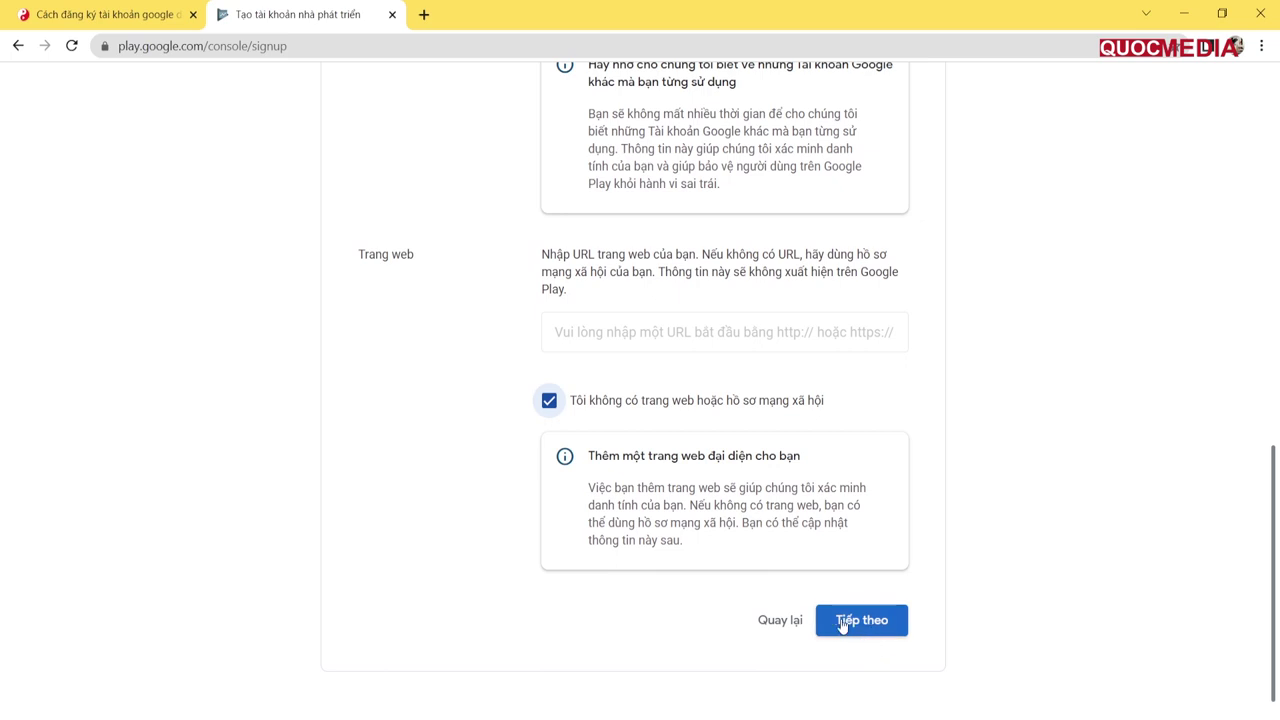
pyautogui.click(877, 623)
# Step: Fill in the contact name and email, then verify the contact email address
pyautogui.click(572, 428)
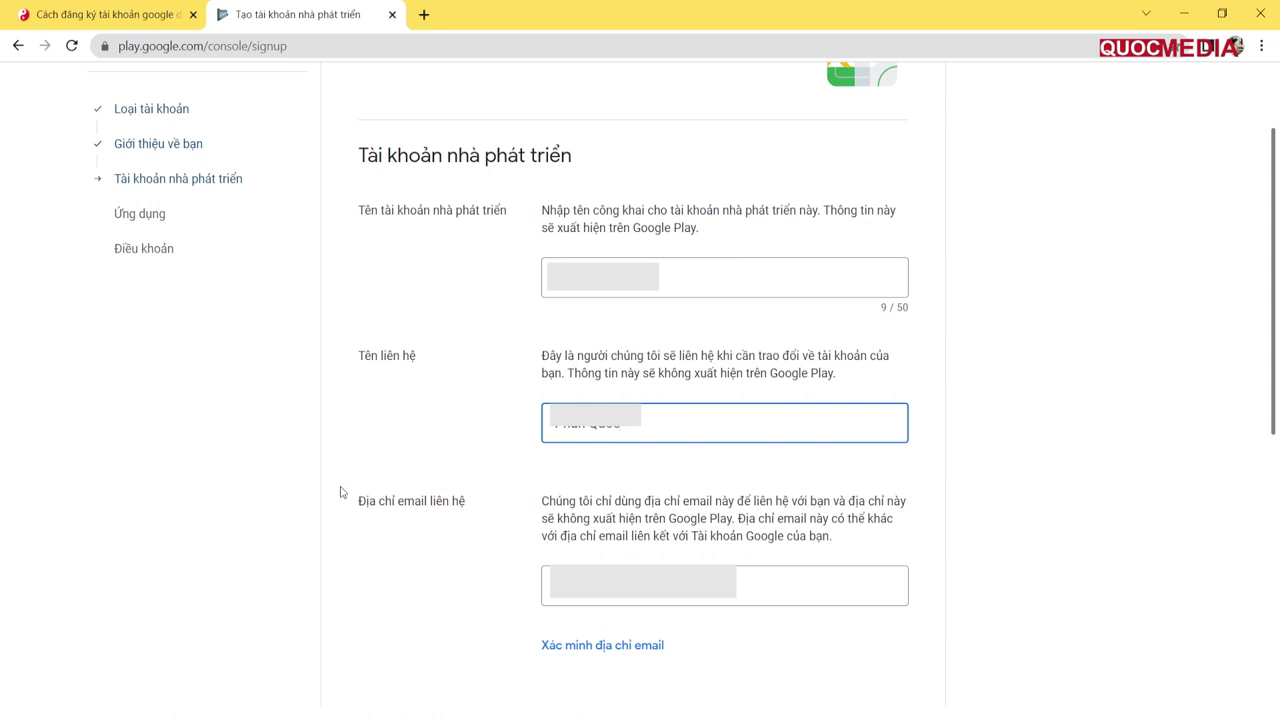
pyautogui.press('Tab')
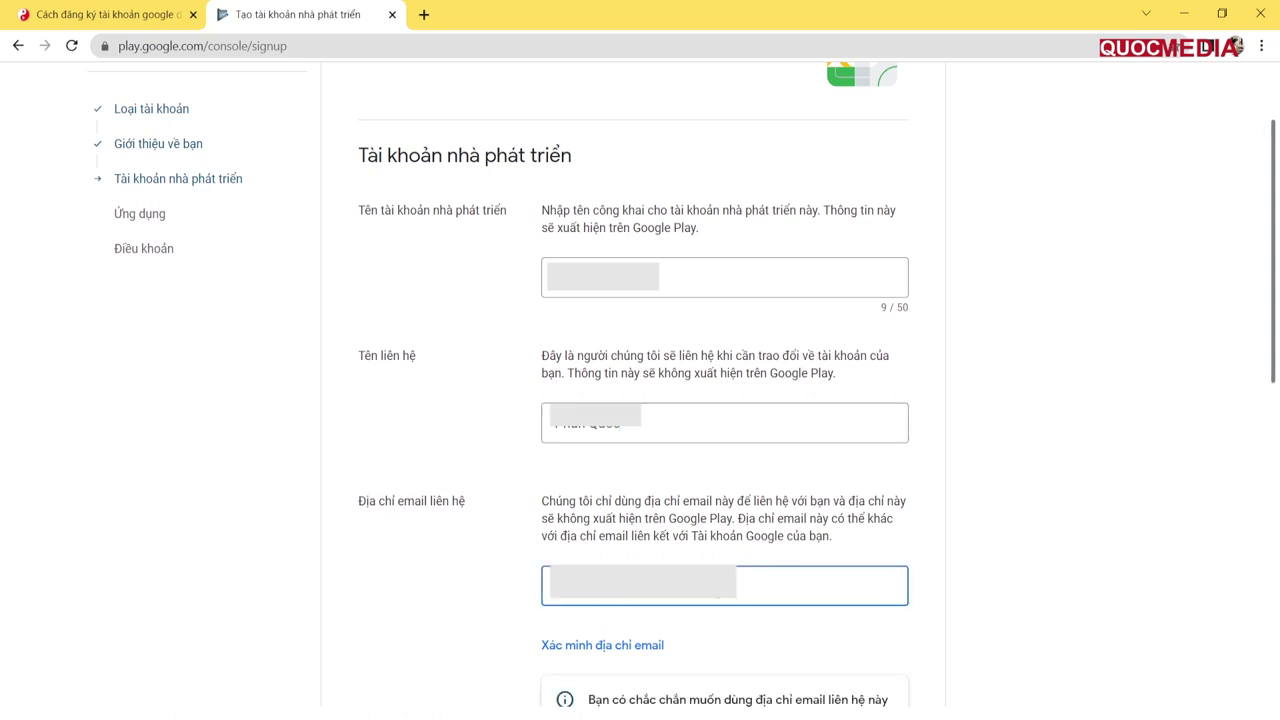
pyautogui.click(502, 597)
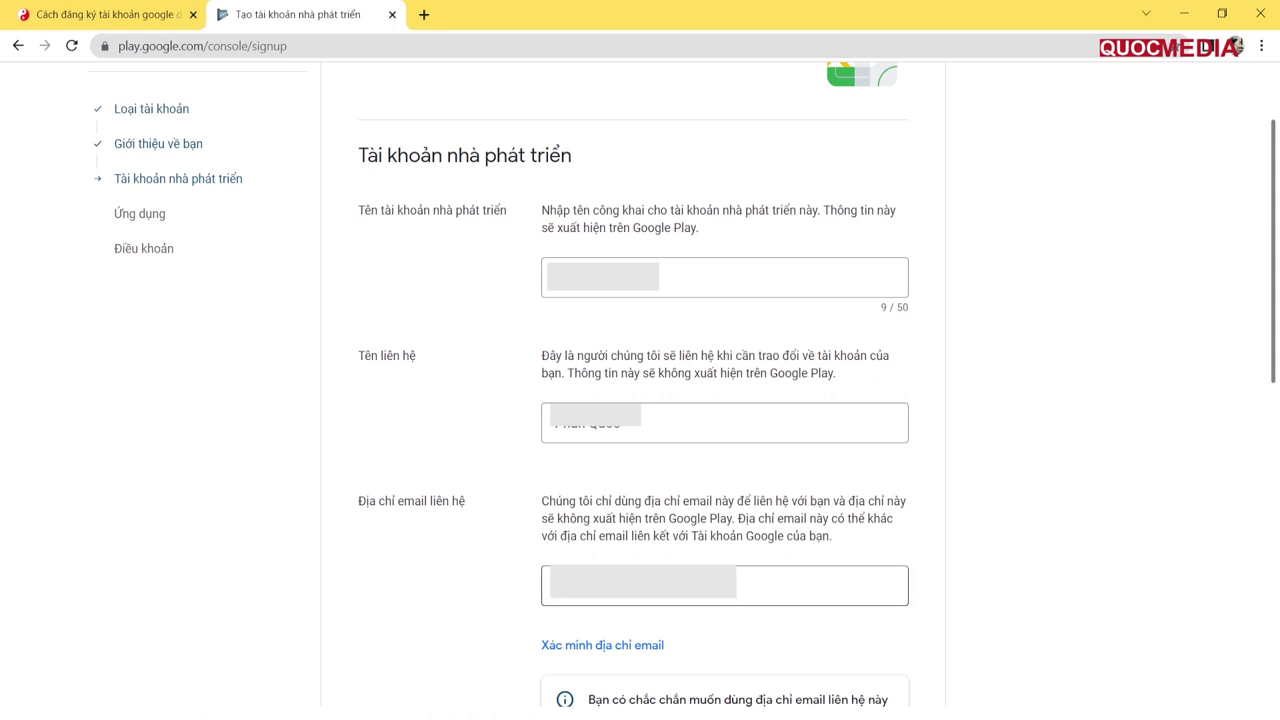
pyautogui.click(602, 646)
# Step: Set the preferred contact language to Tiếng Việt
pyautogui.scroll(-10, 858, 624)
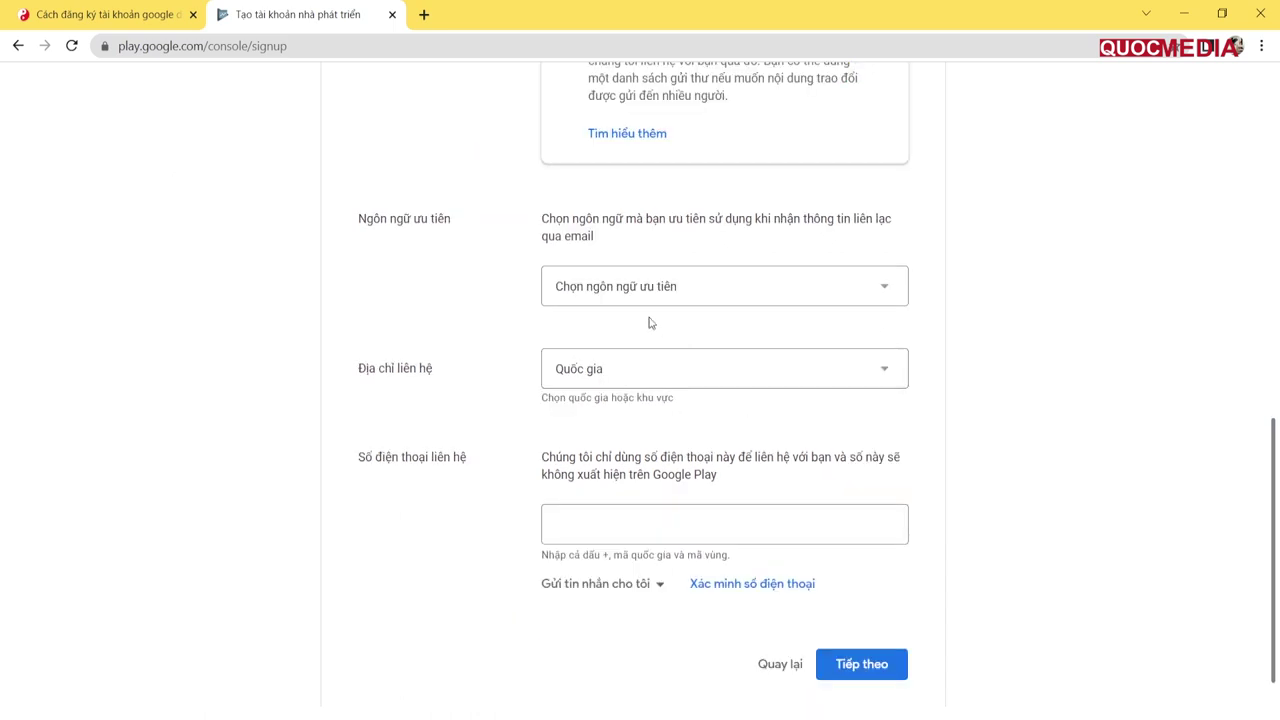
pyautogui.click(753, 300)
pyautogui.scroll(-15, 794, 409)
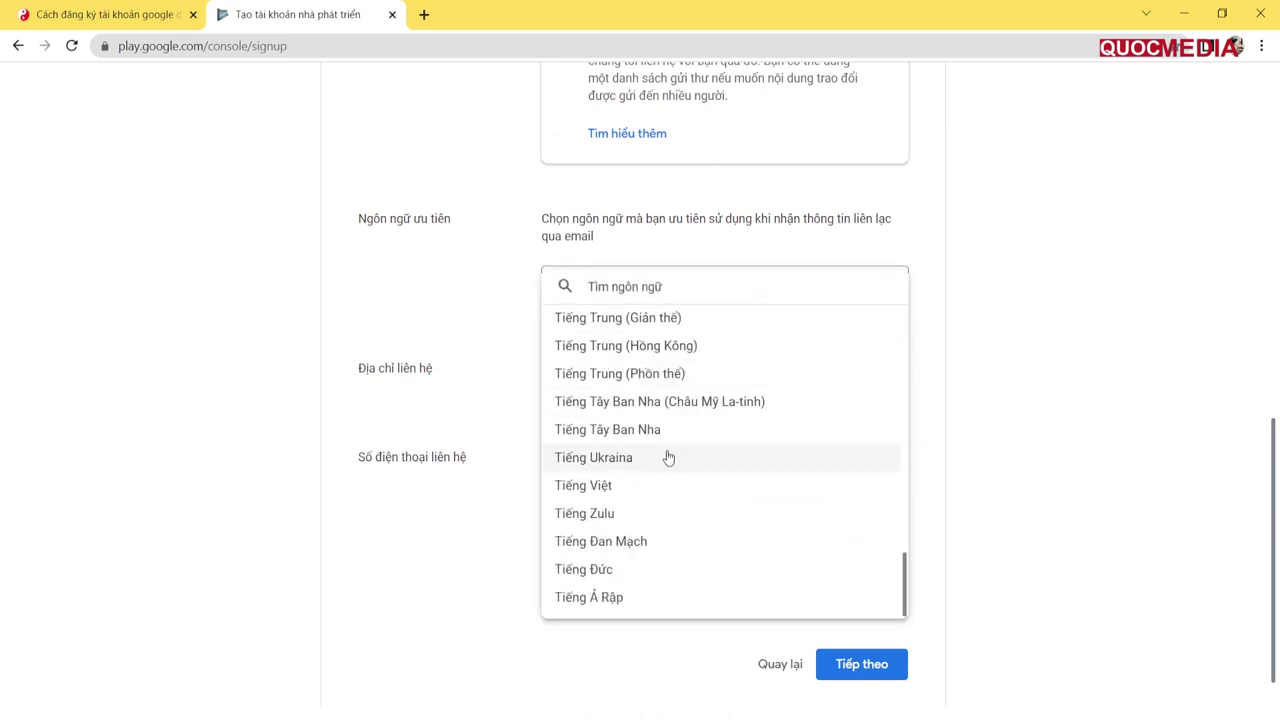
pyautogui.scroll(6, 666, 457)
pyautogui.scroll(5, 669, 458)
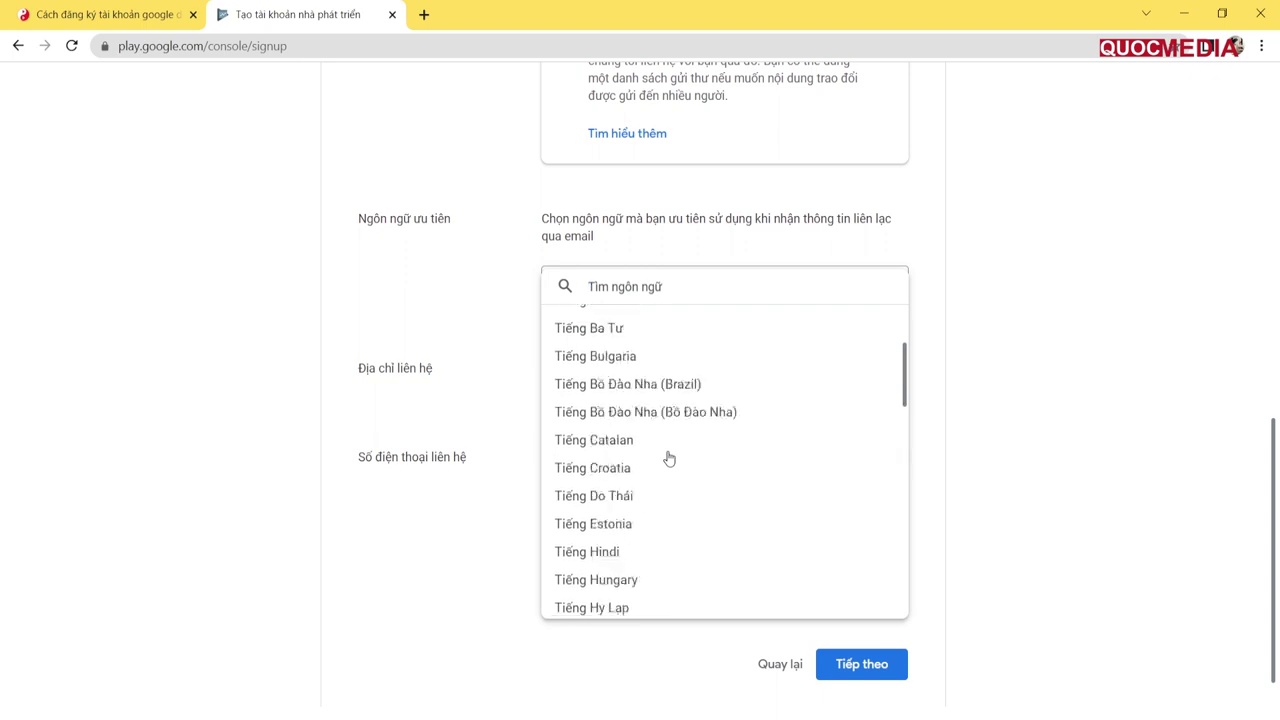
pyautogui.scroll(-2, 669, 458)
pyautogui.scroll(-15, 669, 458)
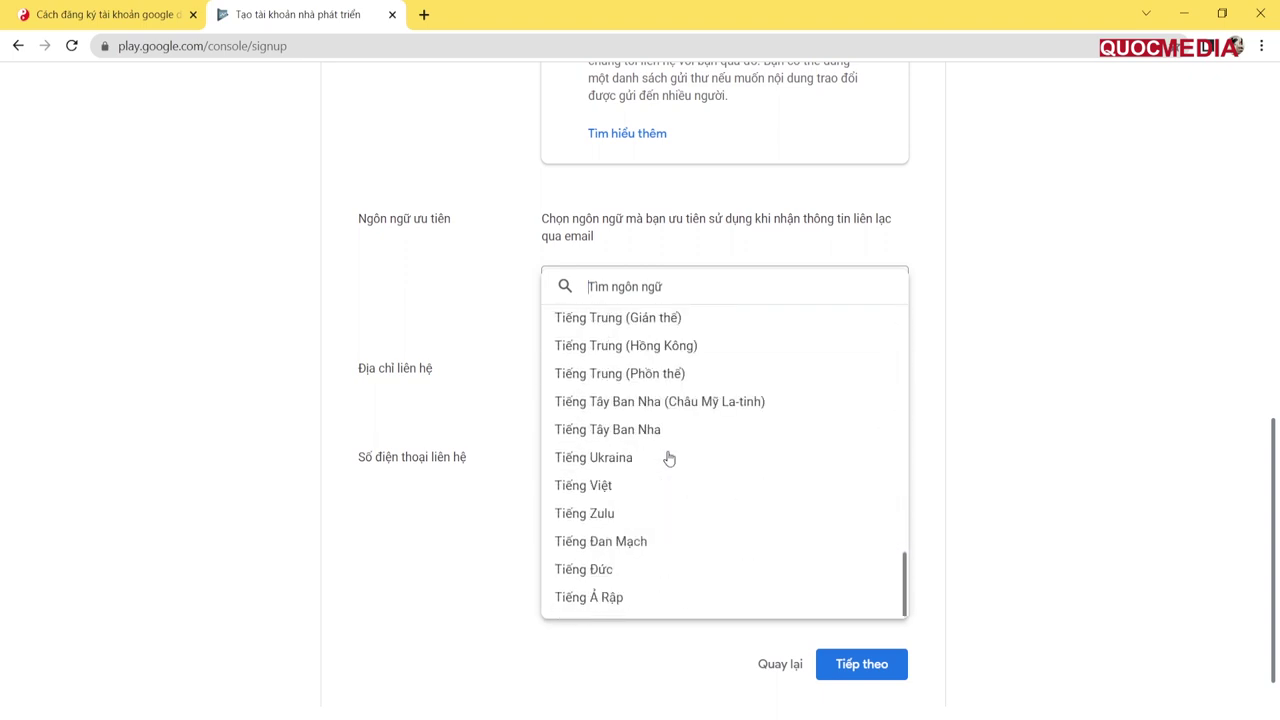
pyautogui.click(607, 492)
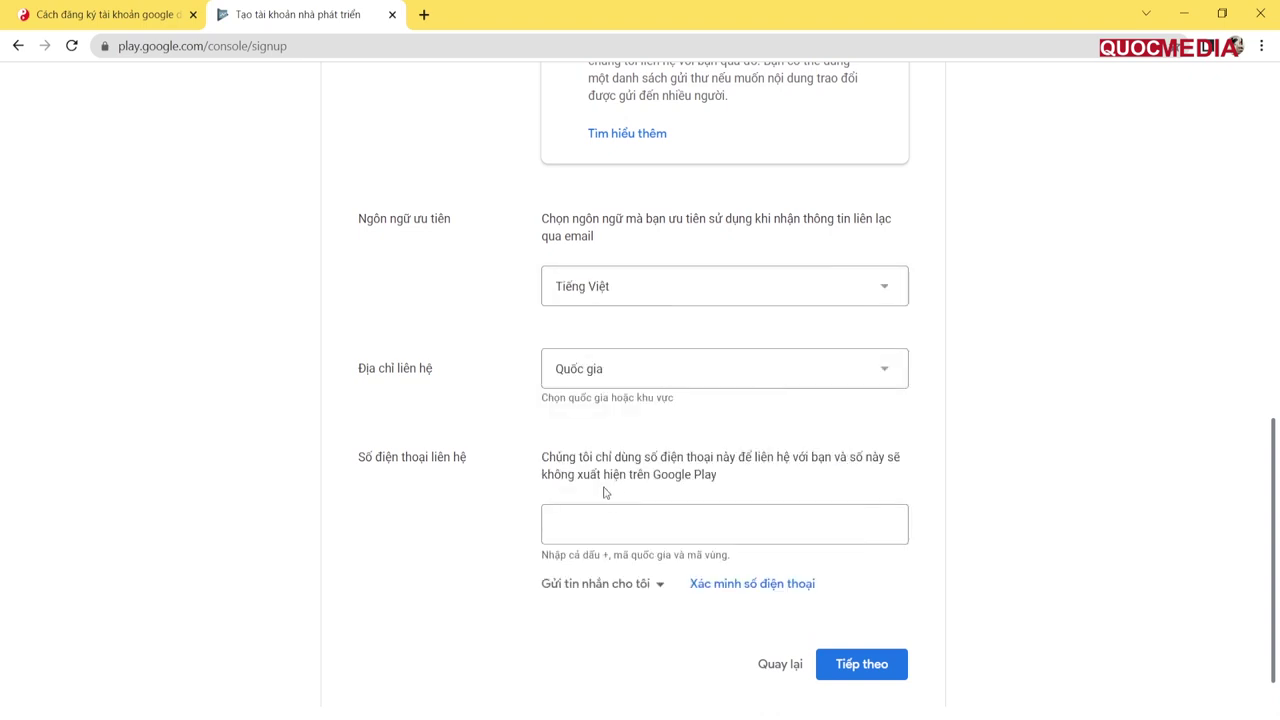
# Step: Set the address country to Việt Nam and autofill the saved street, city and province
pyautogui.click(771, 377)
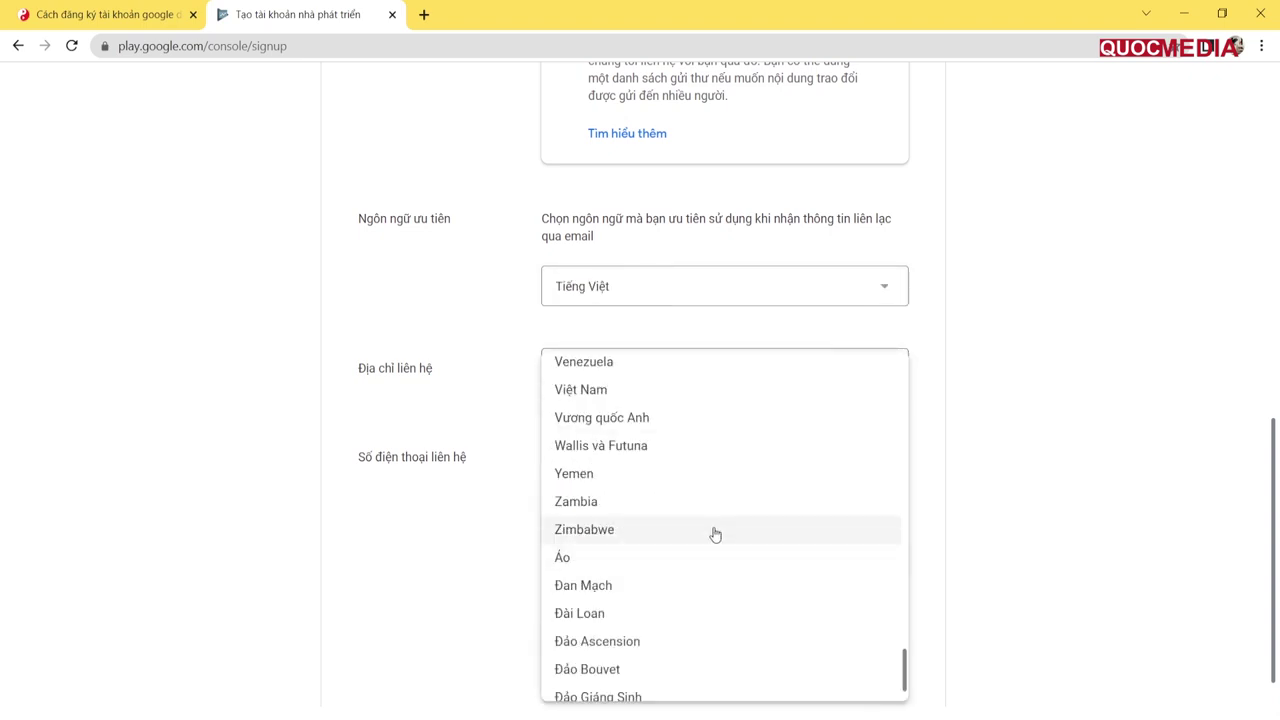
pyautogui.click(594, 390)
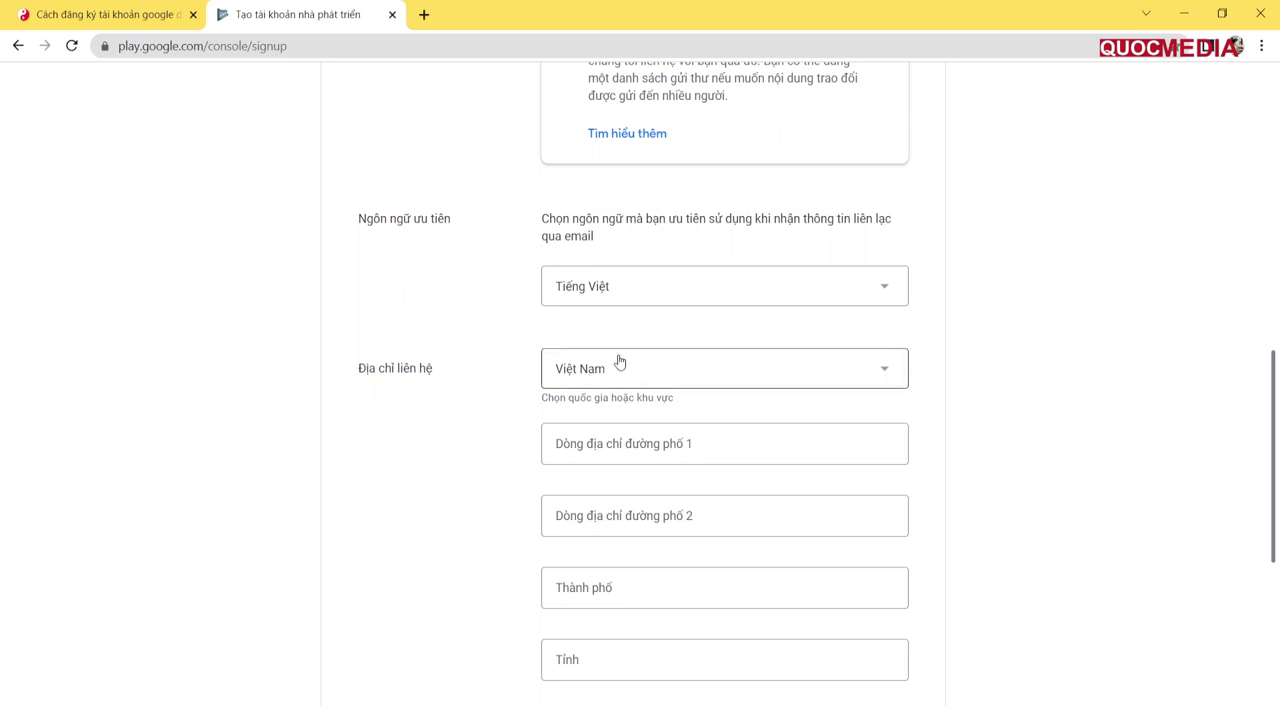
pyautogui.scroll(-2, 622, 362)
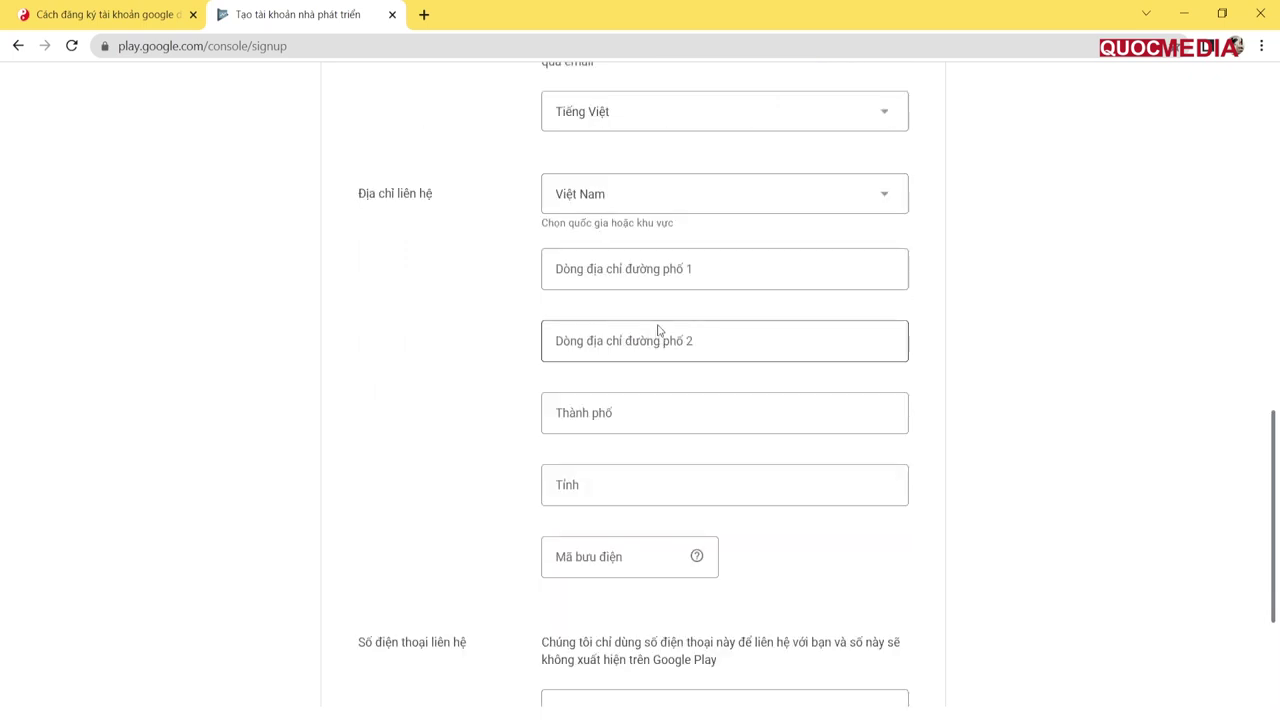
pyautogui.click(637, 270)
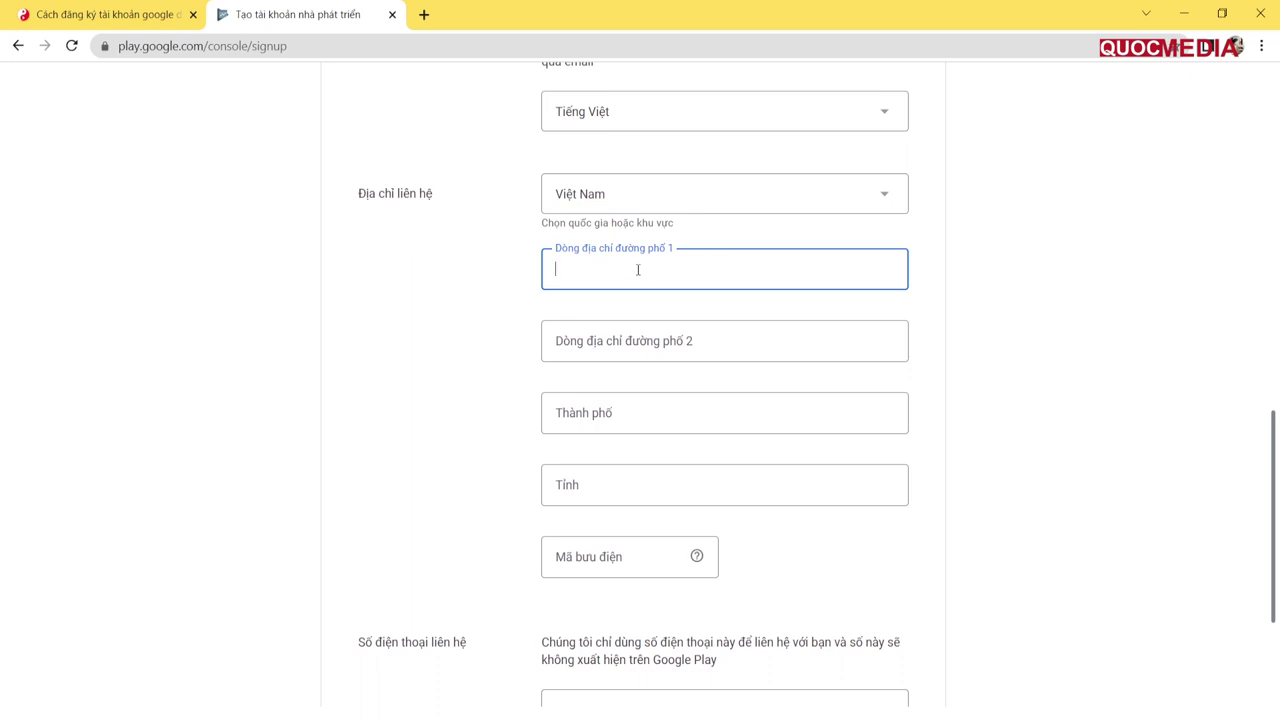
pyautogui.click(656, 369)
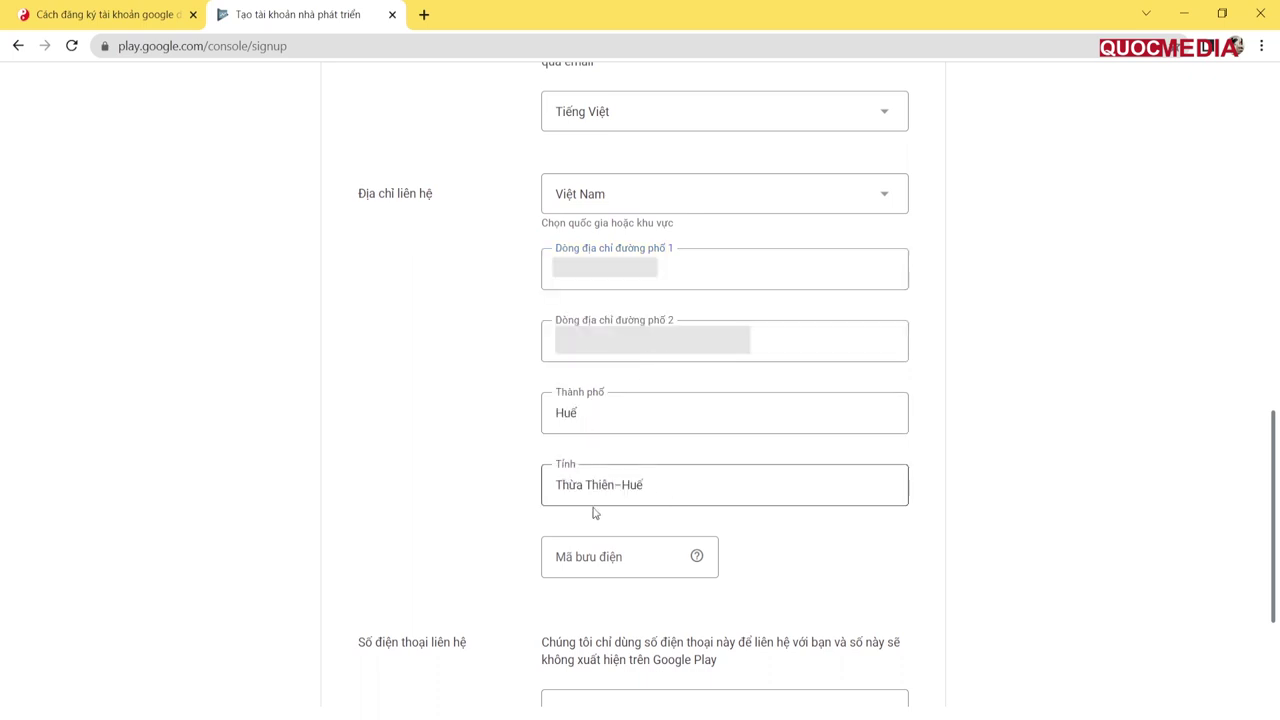
# Step: Enter postal code 53000 and start editing the contact phone number
pyautogui.click(620, 561)
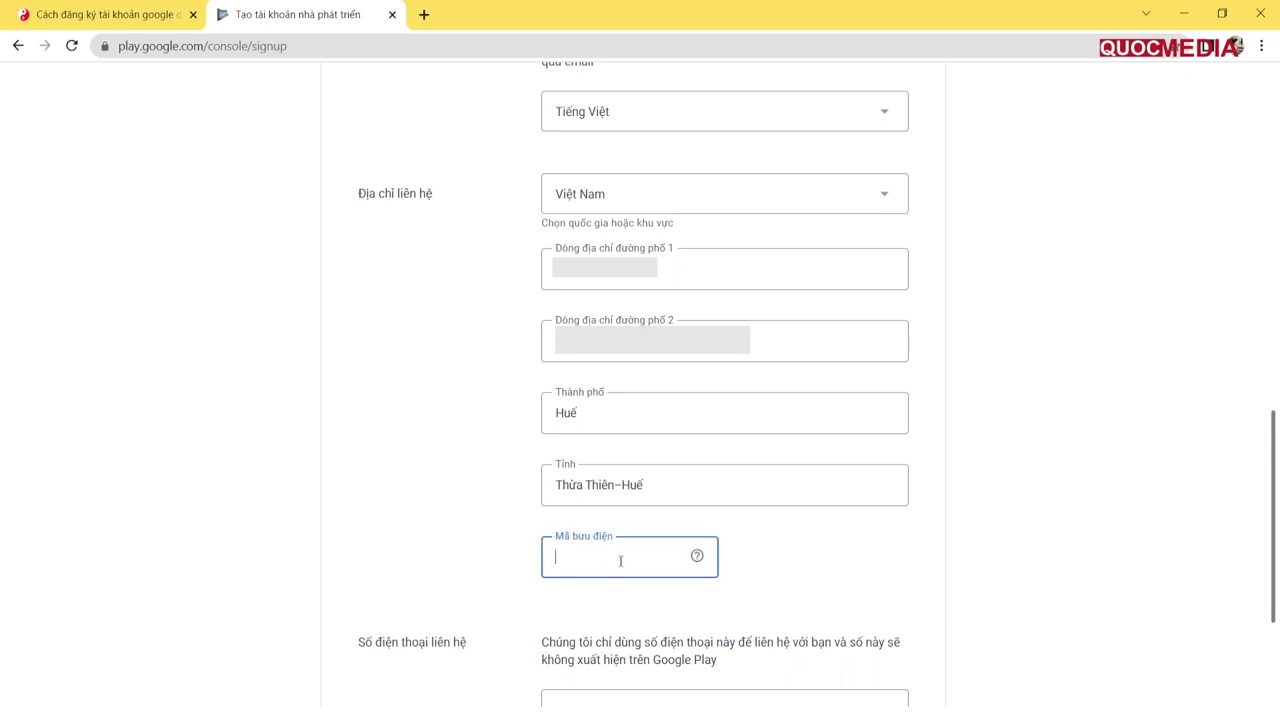
pyautogui.write('530000')
pyautogui.moveTo(605, 561); pyautogui.dragTo(553, 557)
pyautogui.scroll(-1, 582, 610)
pyautogui.moveTo(578, 611); pyautogui.dragTo(646, 612)
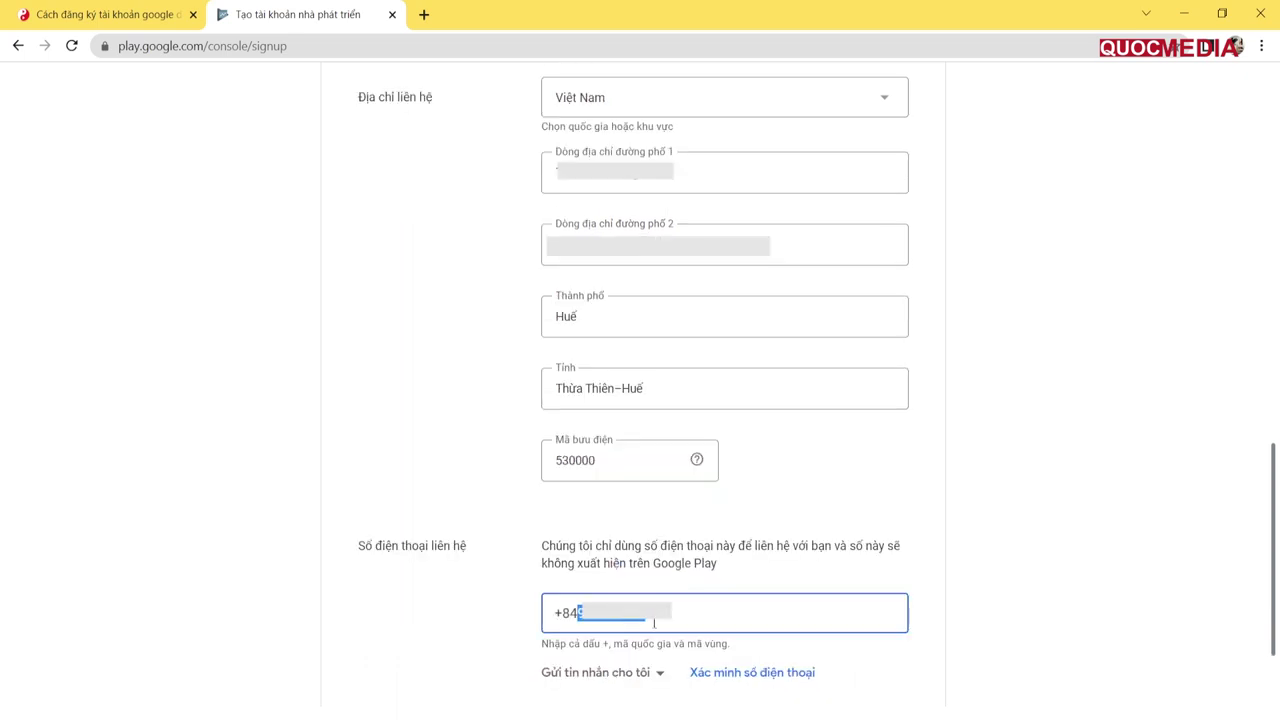
# Step: Request phone number verification with the code delivered by 'Gọi cho tôi' voice call
pyautogui.click(766, 673)
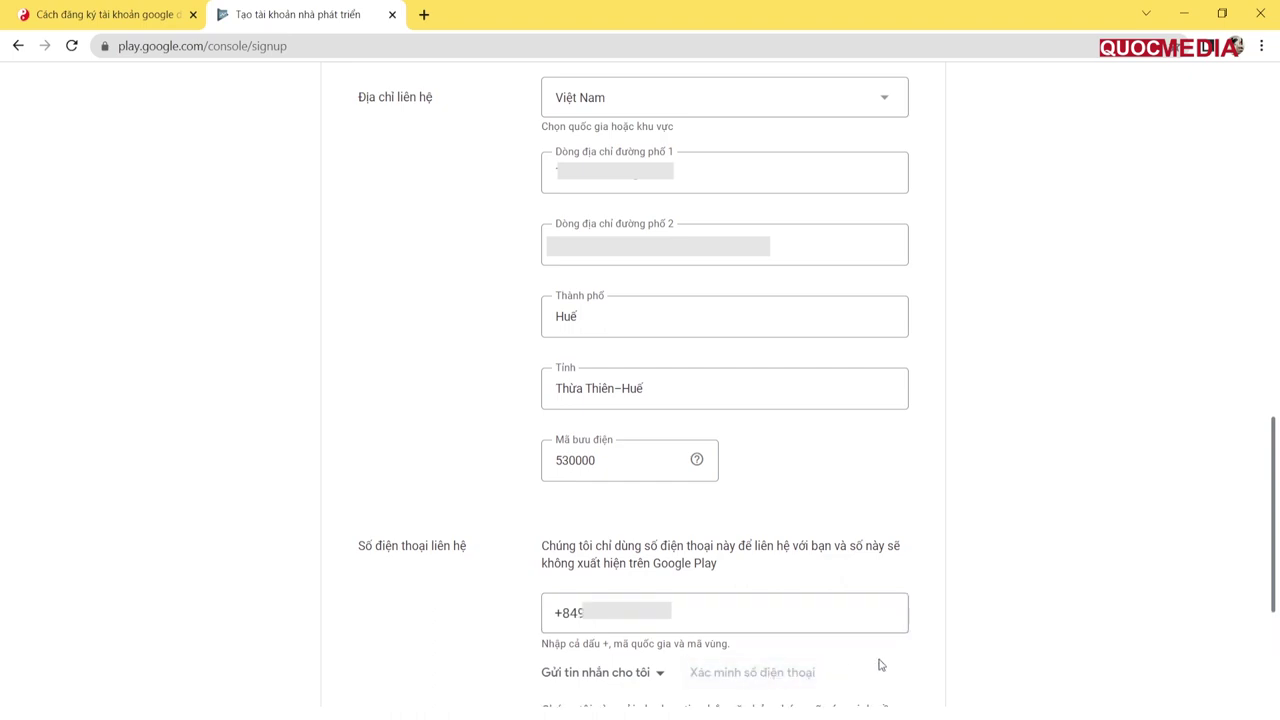
pyautogui.scroll(-3, 877, 663)
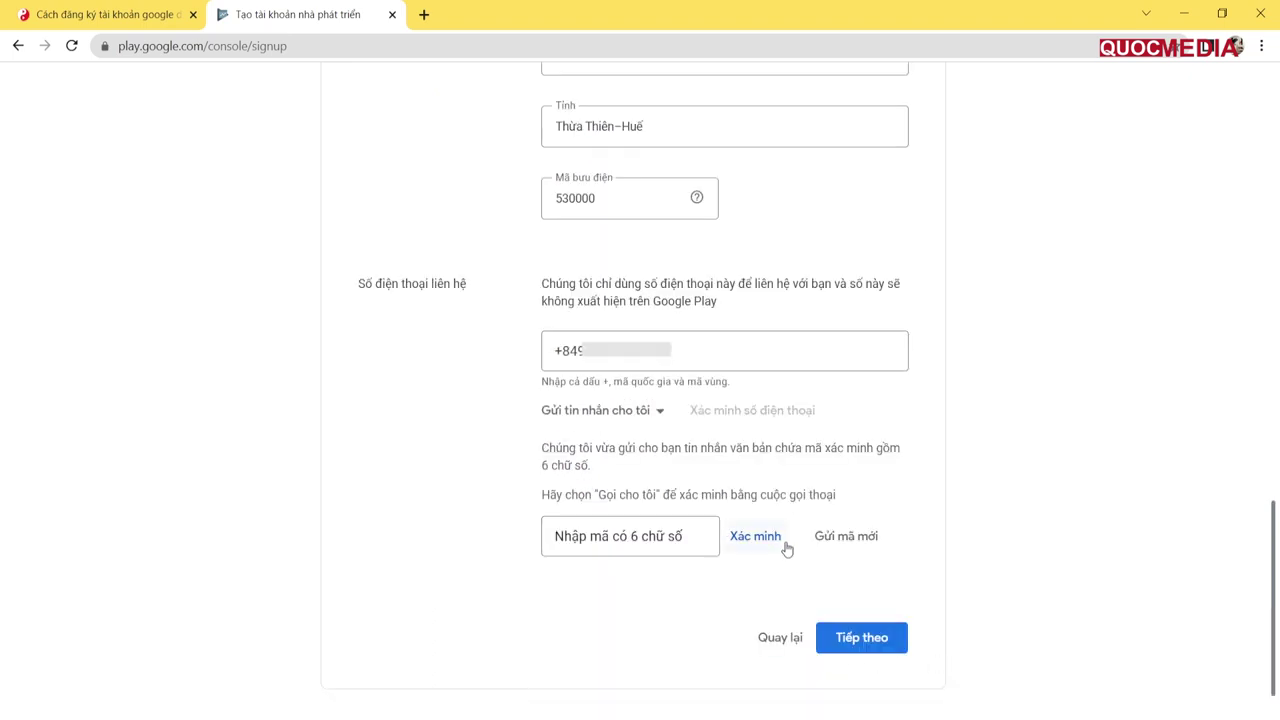
pyautogui.click(636, 414)
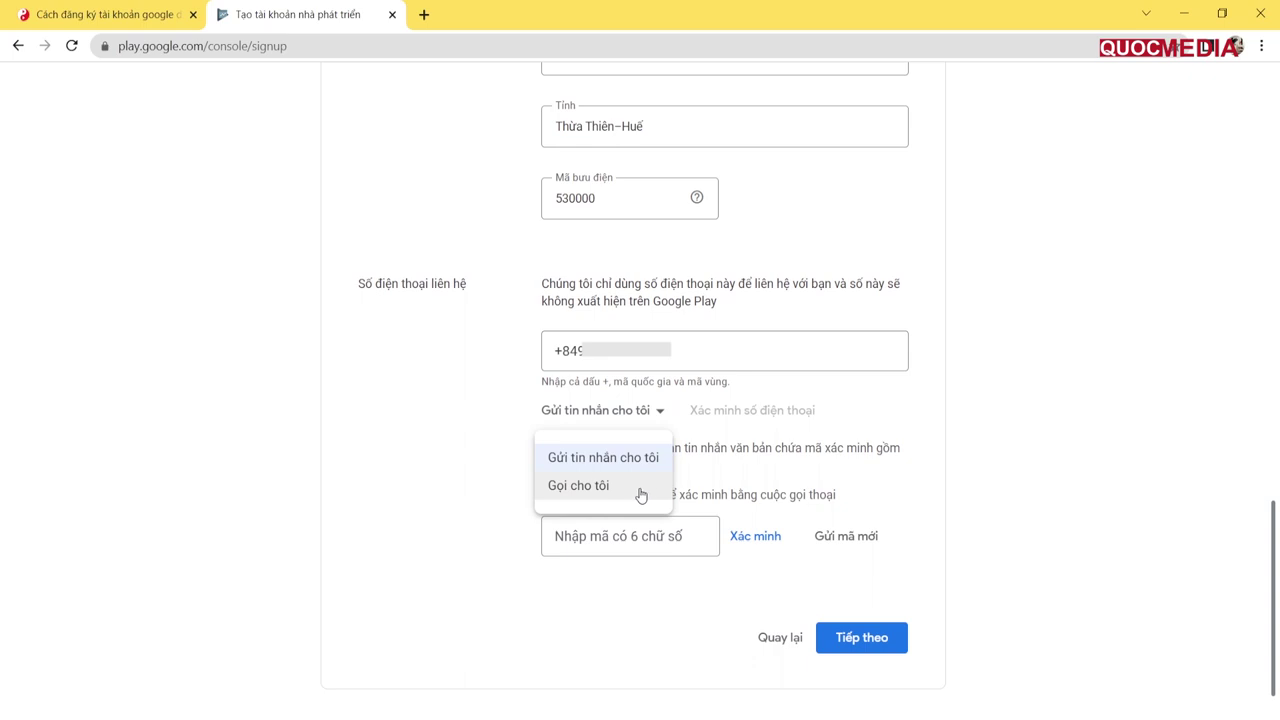
pyautogui.click(605, 487)
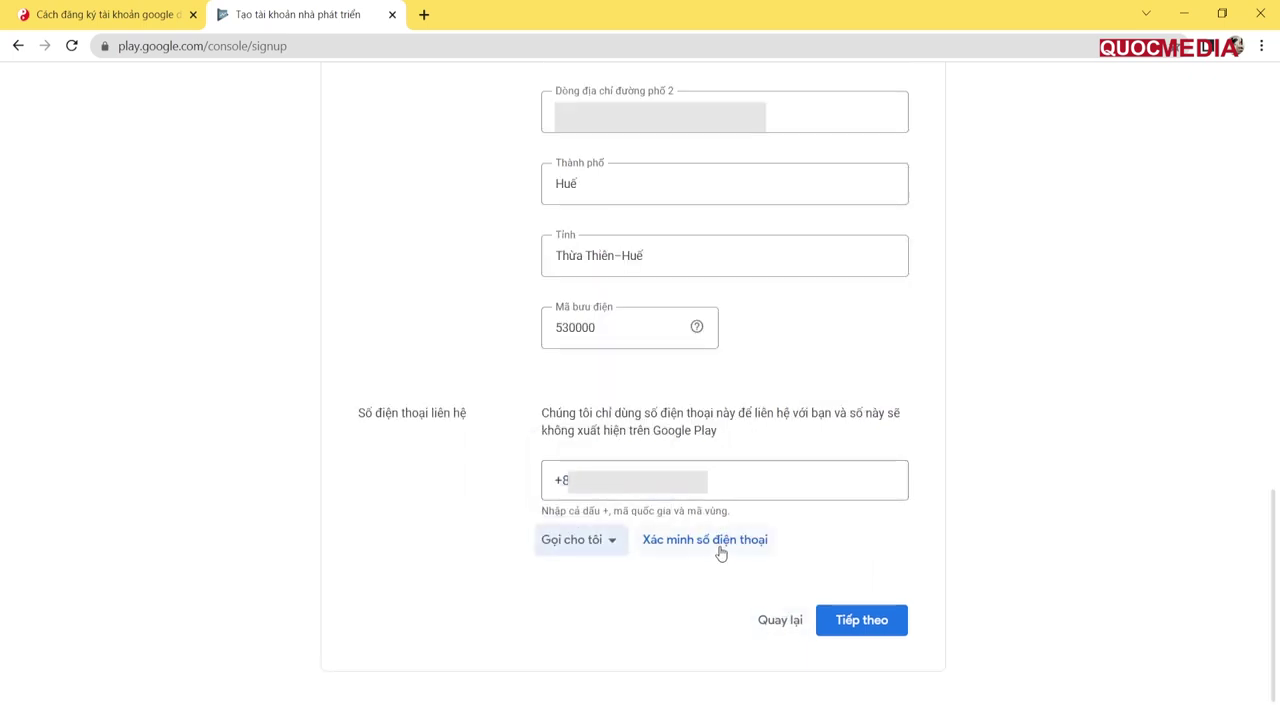
pyautogui.click(720, 545)
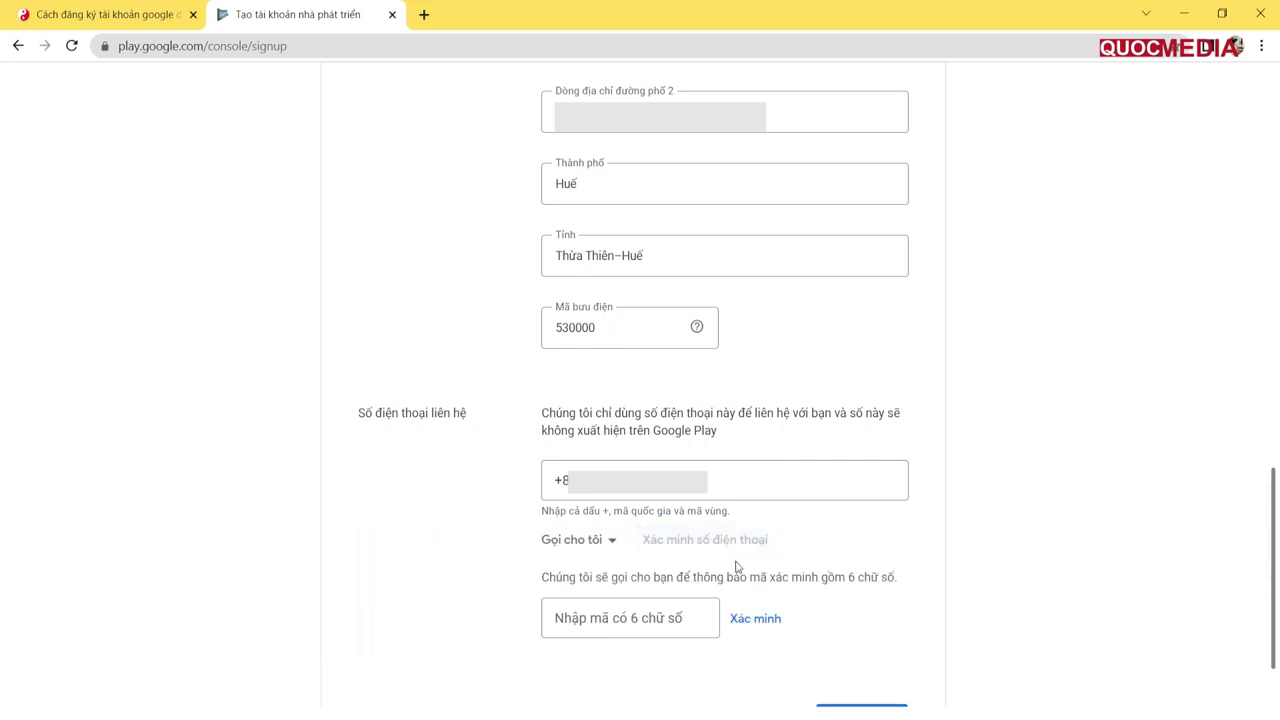
# Step: Enter the six-digit verification code, confirm it, and continue to the Apps step
pyautogui.click(659, 620)
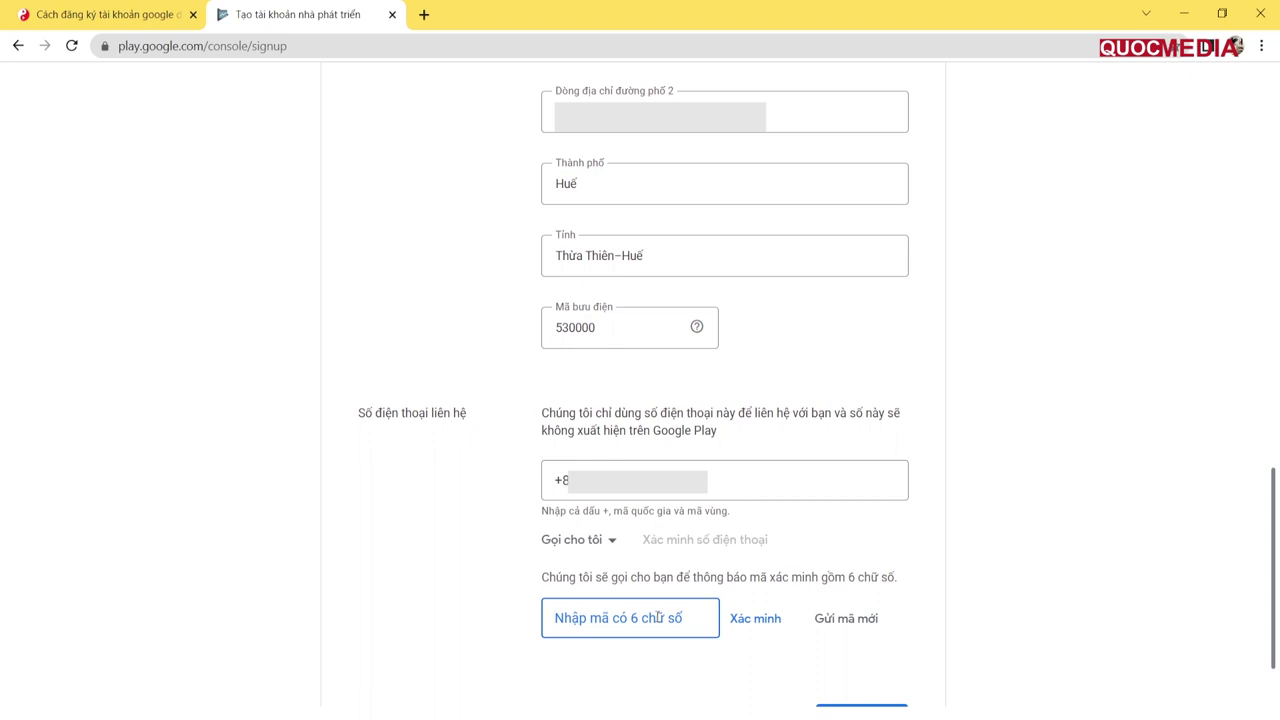
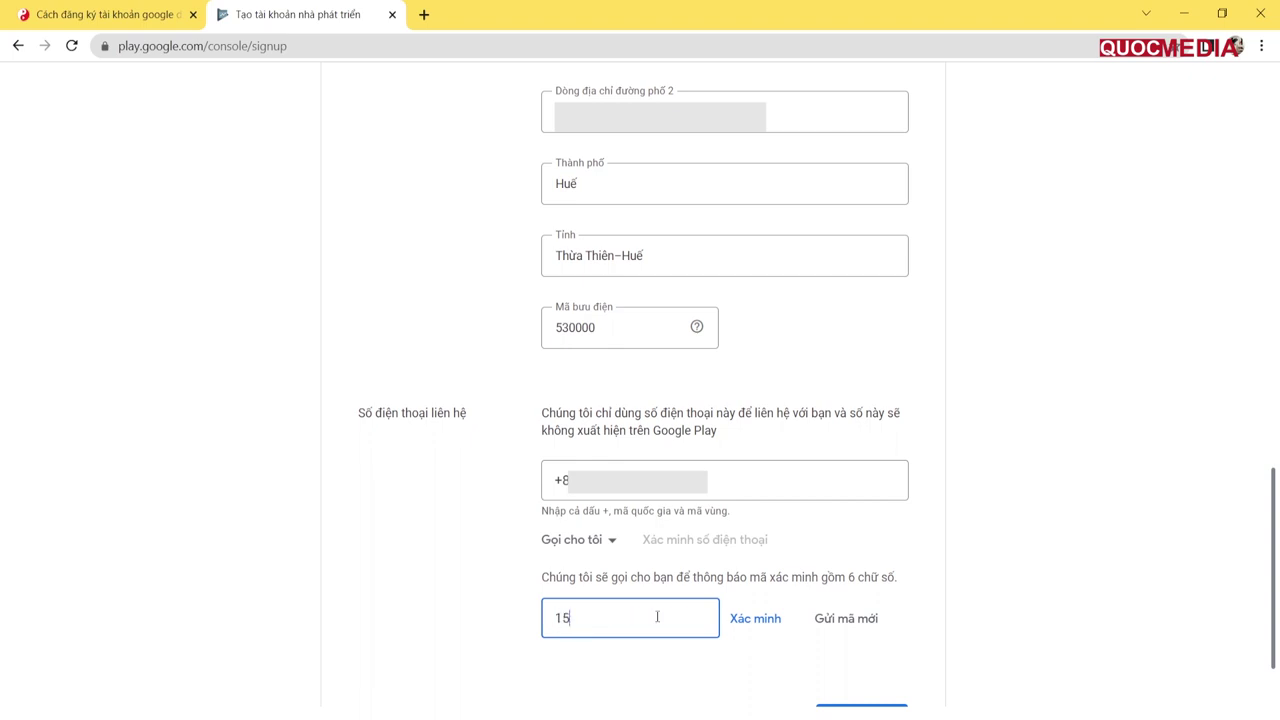
pyautogui.click(745, 620)
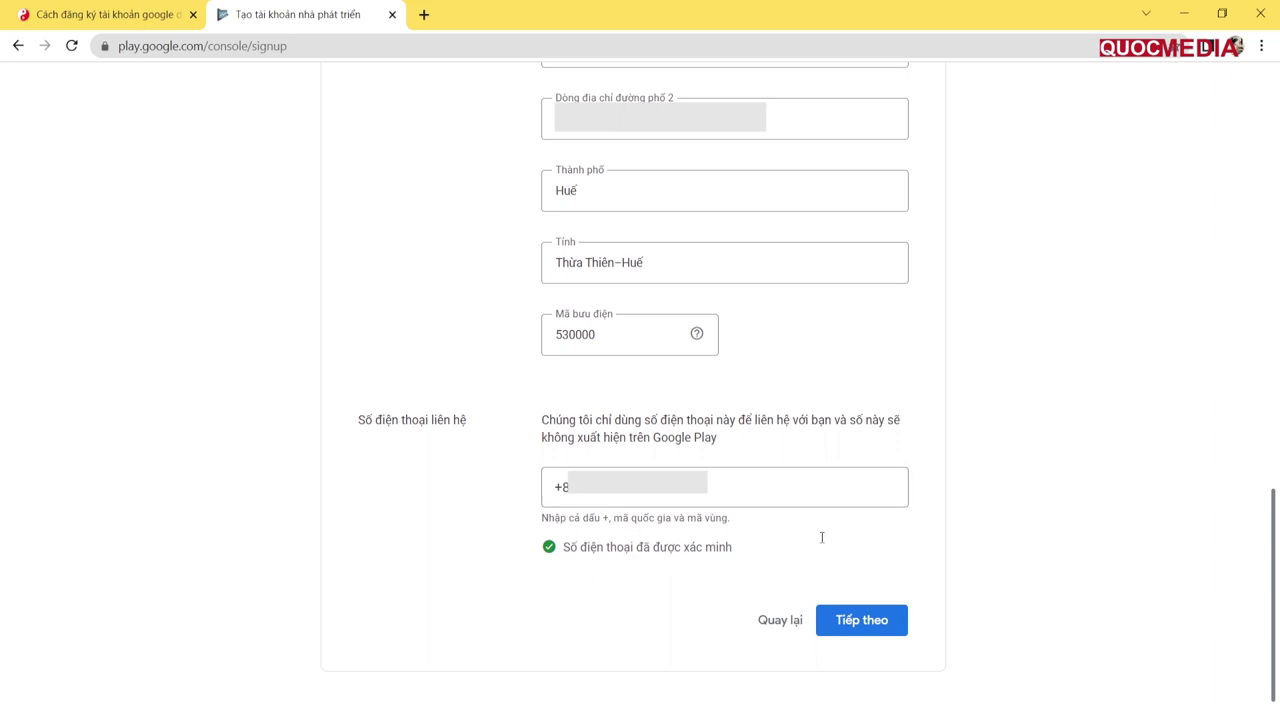
pyautogui.click(858, 624)
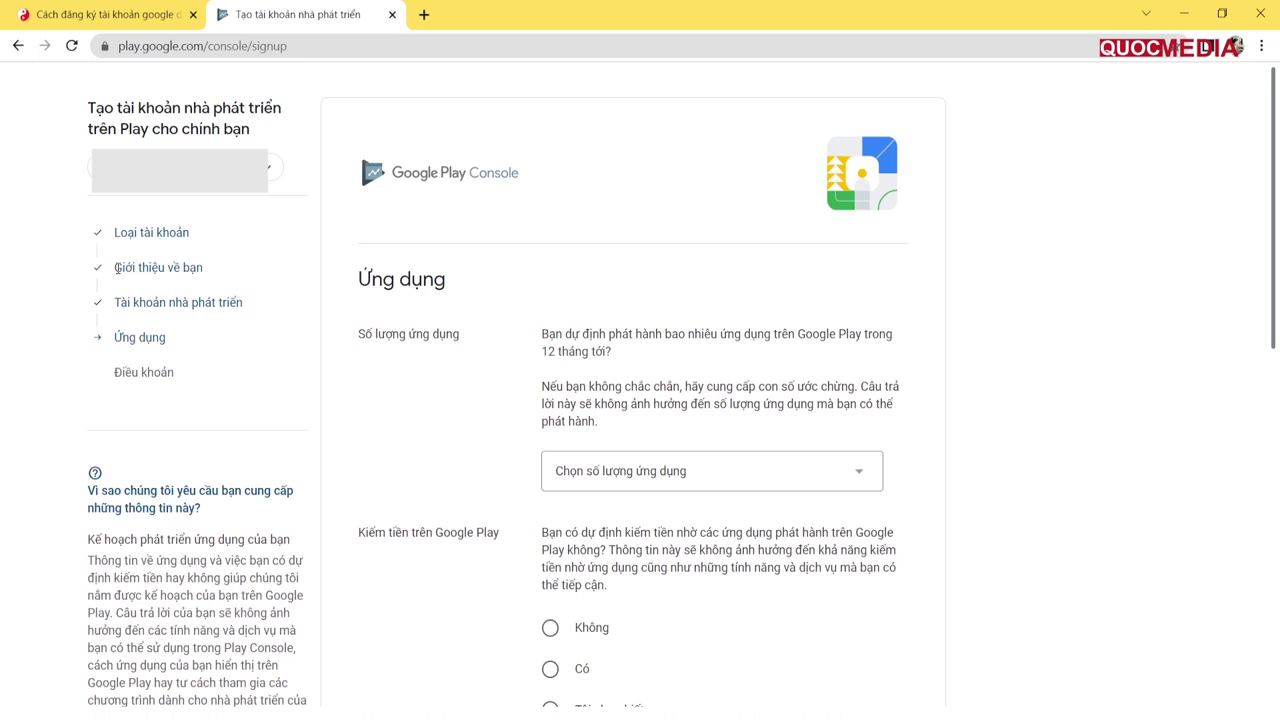
# Step: Set the planned number of apps to 'Trên 10'
pyautogui.moveTo(116, 267); pyautogui.dragTo(204, 268)
pyautogui.moveTo(115, 302); pyautogui.dragTo(260, 306)
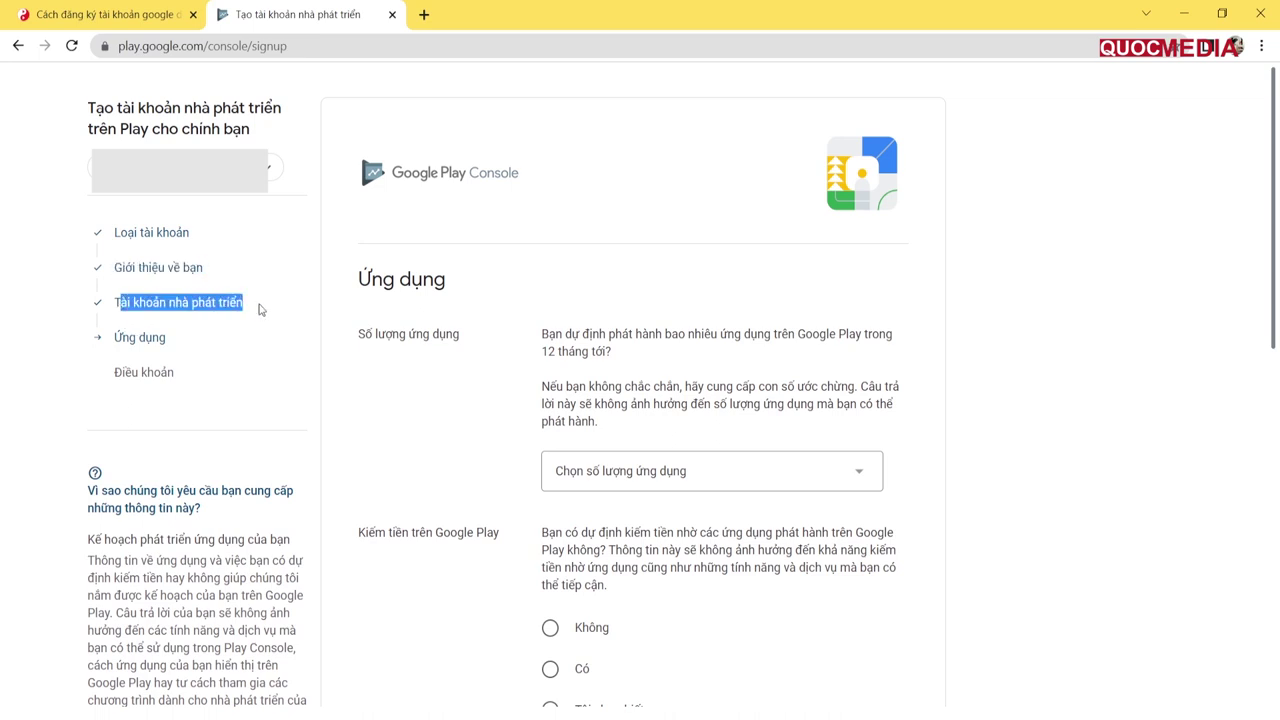
pyautogui.click(479, 527)
pyautogui.click(720, 482)
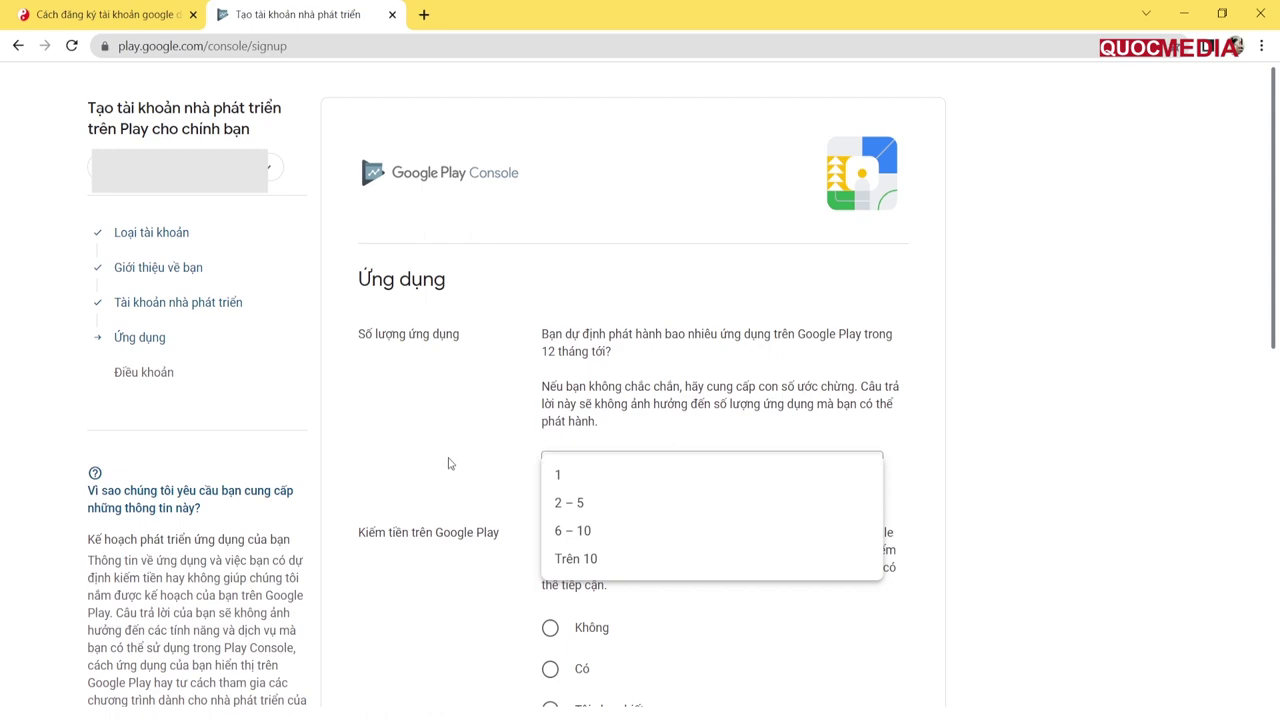
pyautogui.click(569, 560)
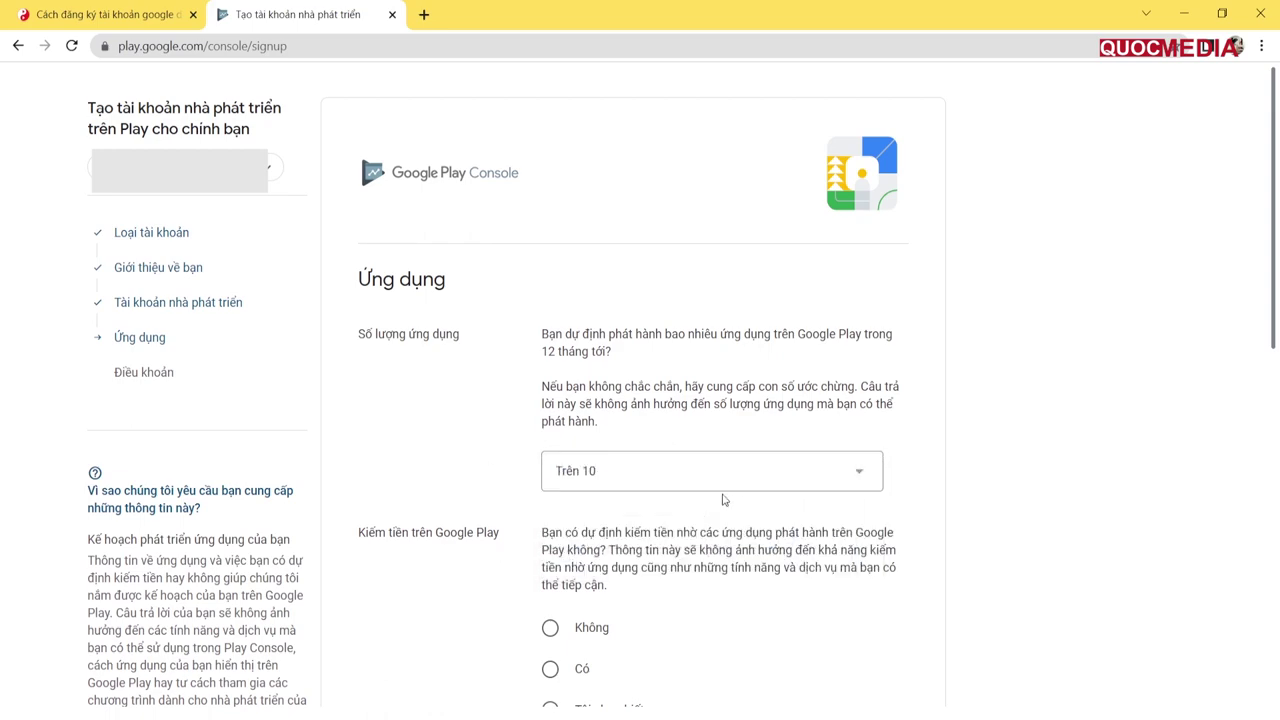
# Step: Answer 'Tôi chưa biết' for monetization plans
pyautogui.scroll(-2, 724, 499)
pyautogui.moveTo(360, 362); pyautogui.dragTo(476, 362)
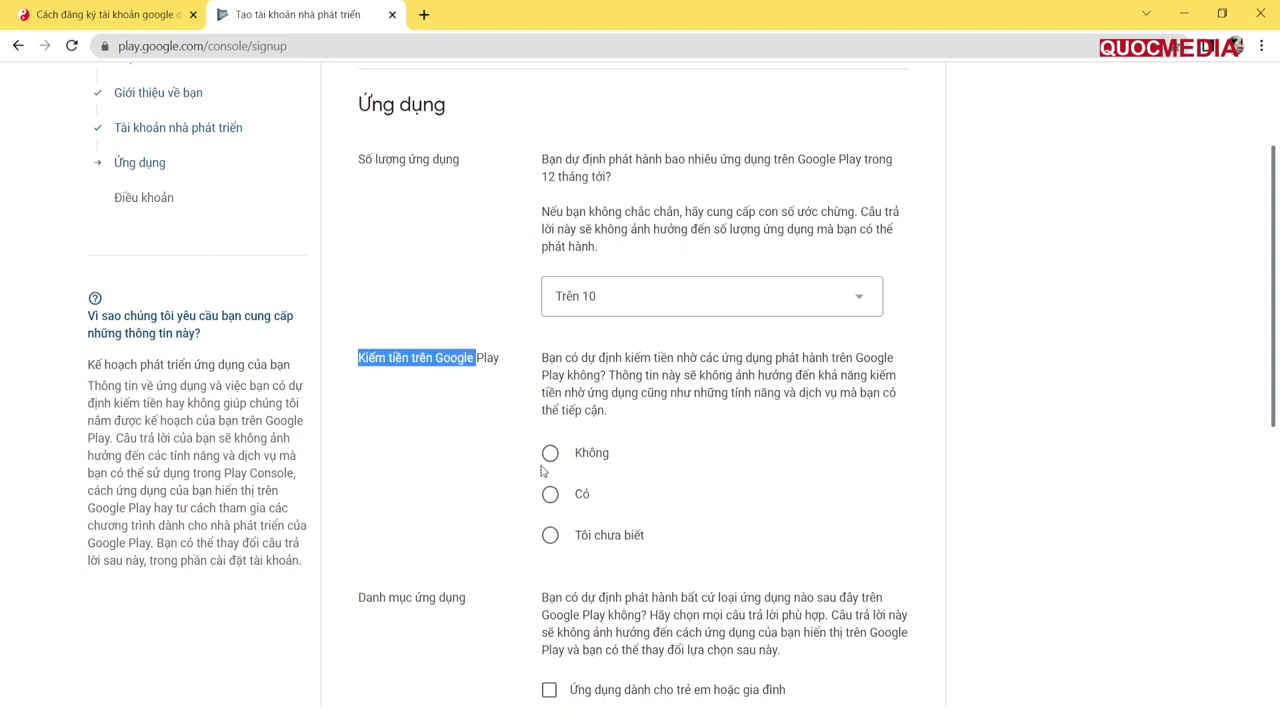
pyautogui.click(550, 535)
pyautogui.click(1010, 541)
# Step: Tick 'Không thuộc loại nào trong số trên' for app category and continue to Terms
pyautogui.scroll(-3, 928, 545)
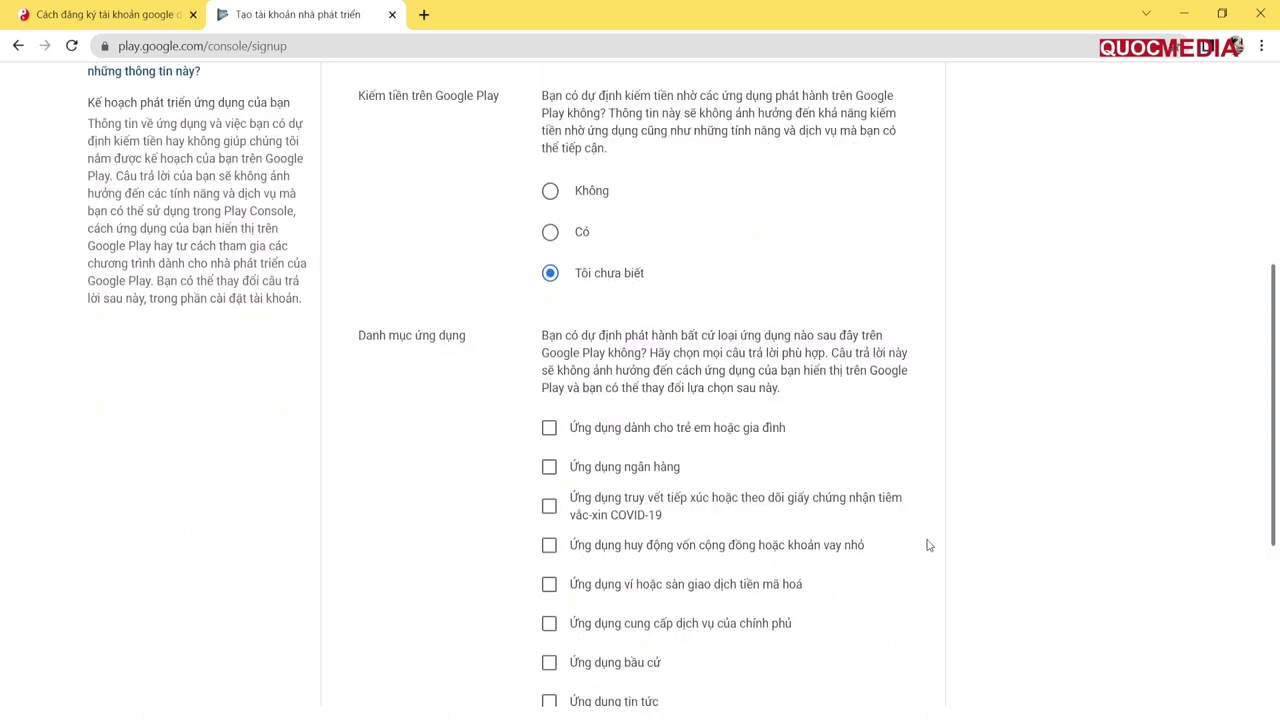
pyautogui.moveTo(358, 339); pyautogui.dragTo(468, 341)
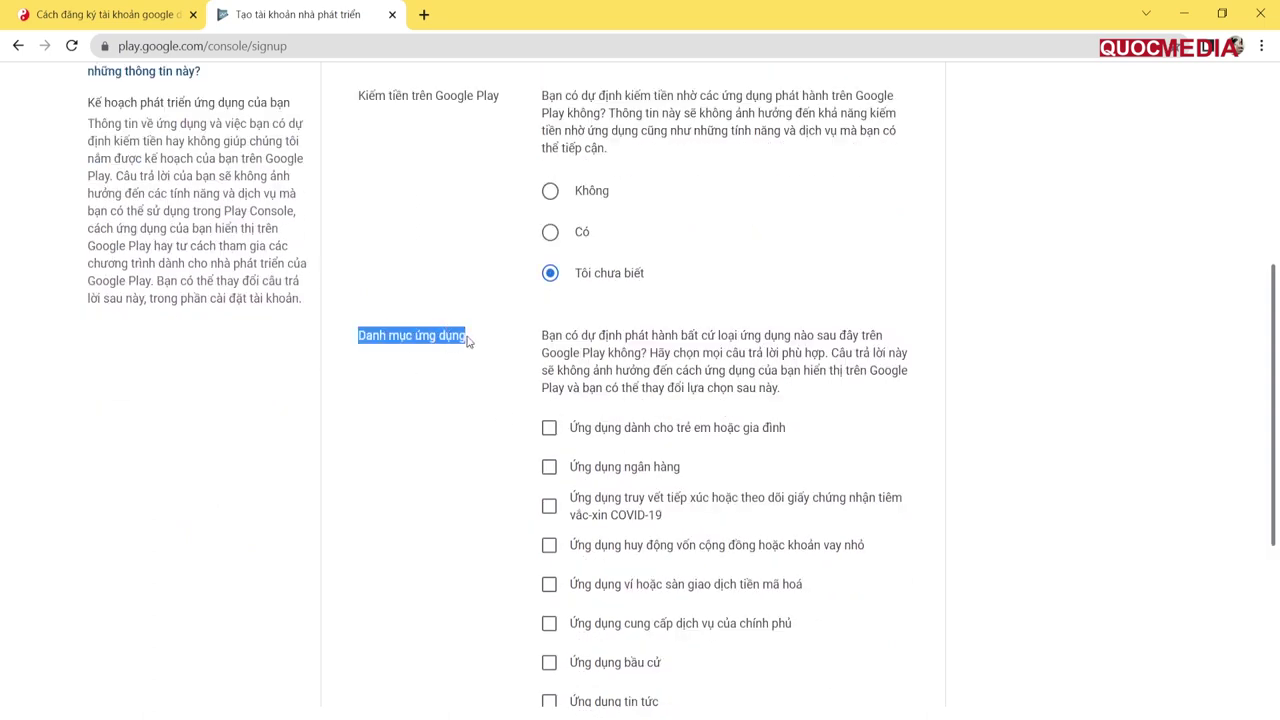
pyautogui.scroll(-2, 652, 375)
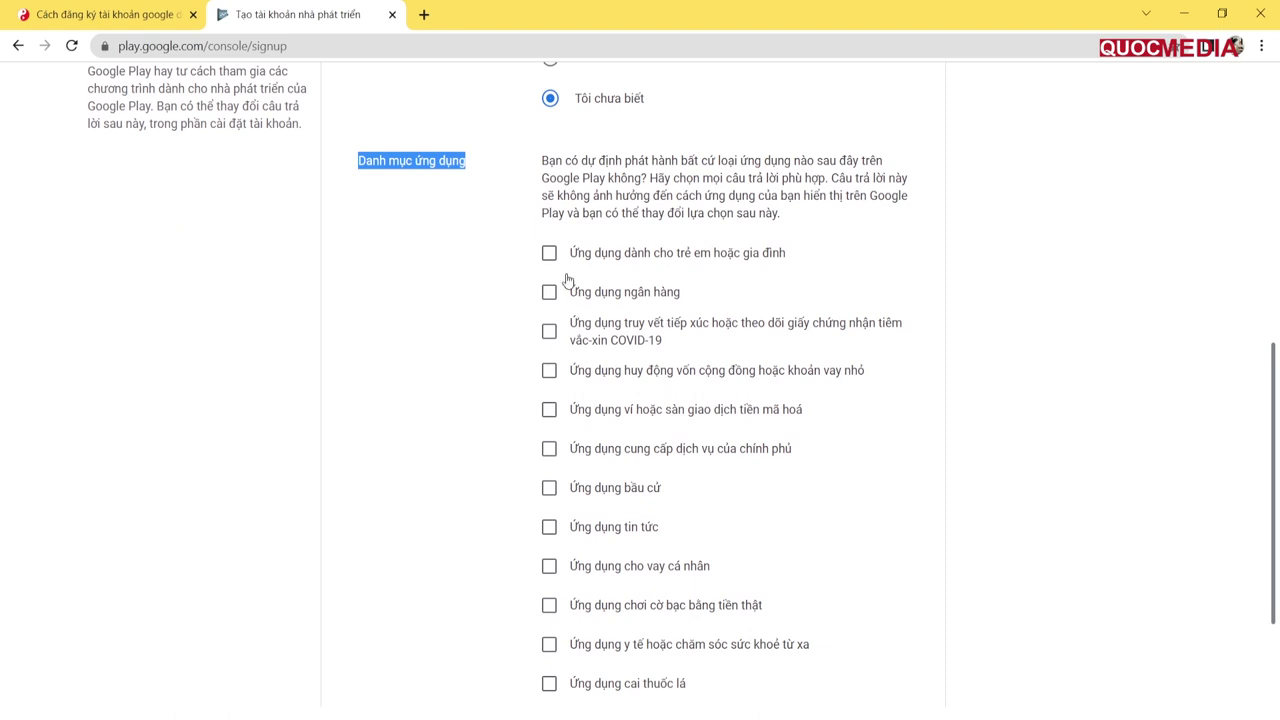
pyautogui.scroll(-1, 597, 380)
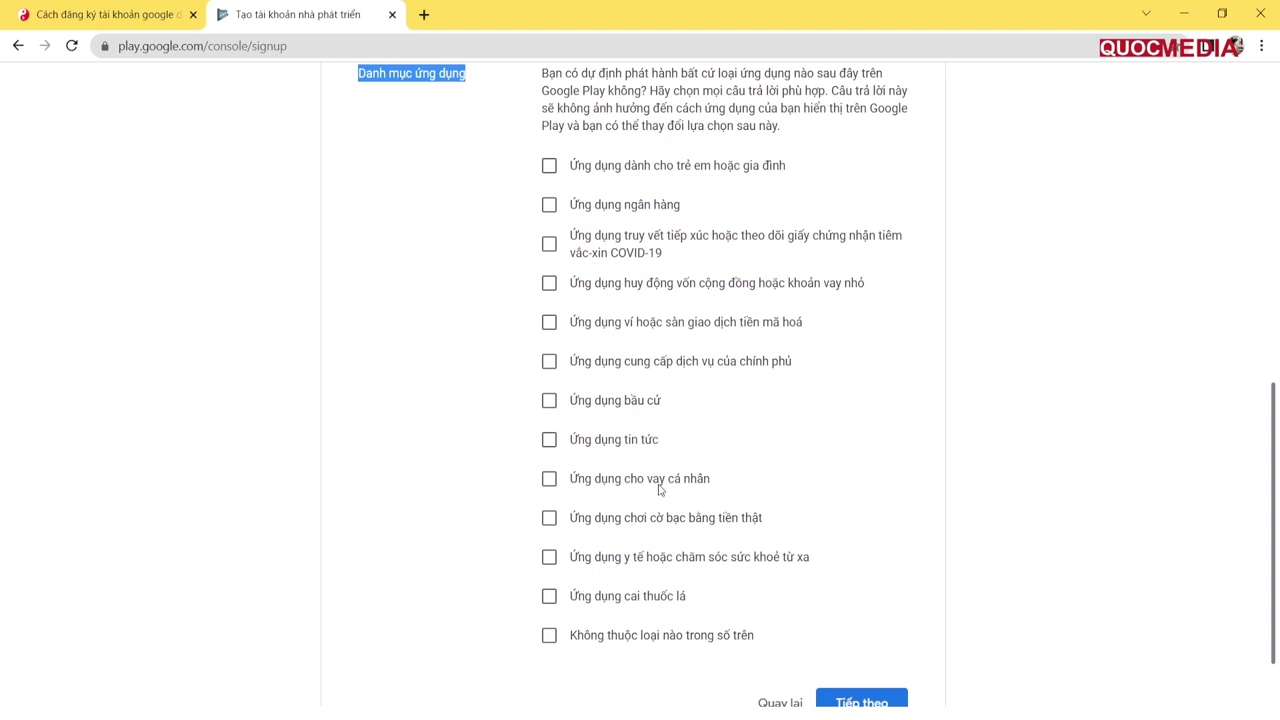
pyautogui.scroll(-1, 570, 462)
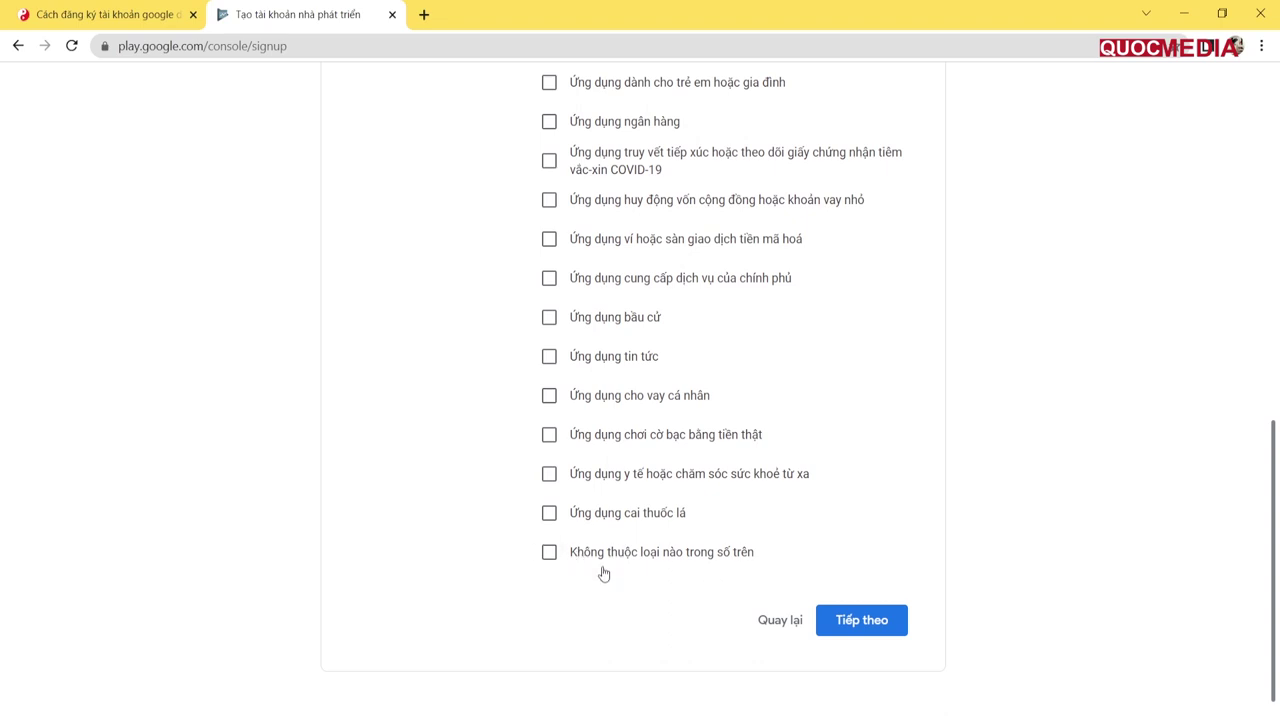
pyautogui.click(549, 552)
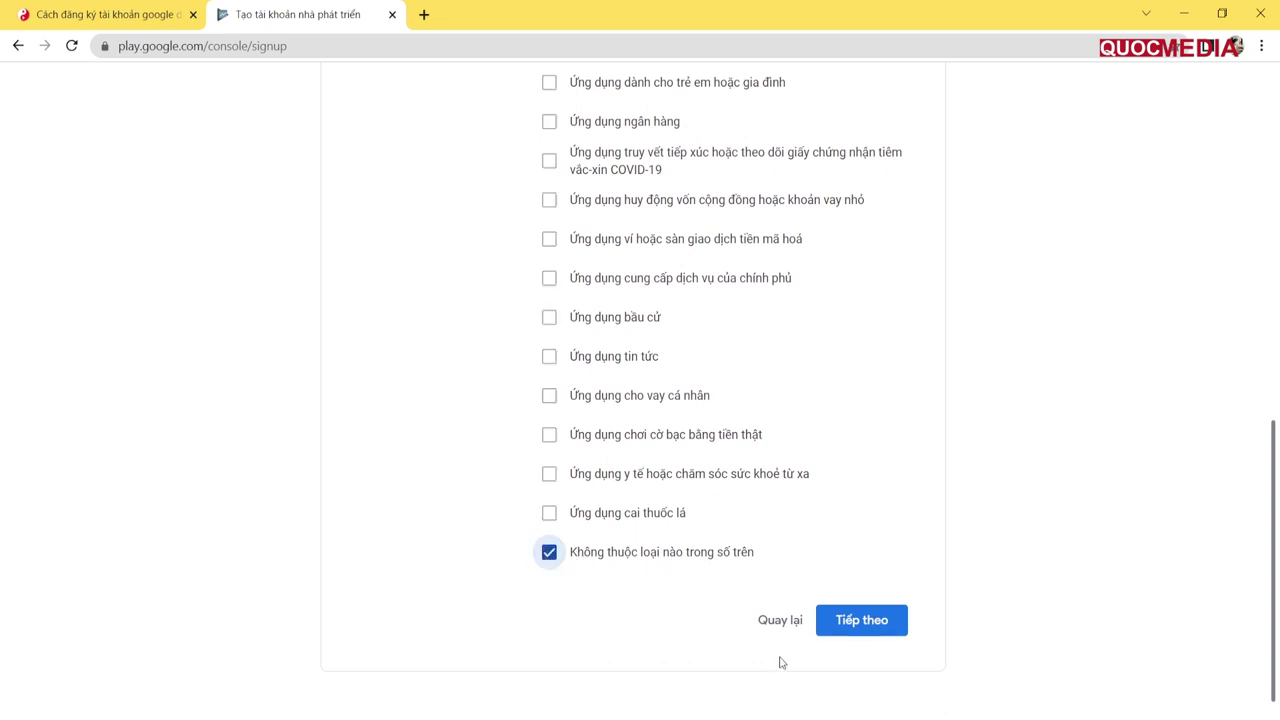
pyautogui.click(852, 624)
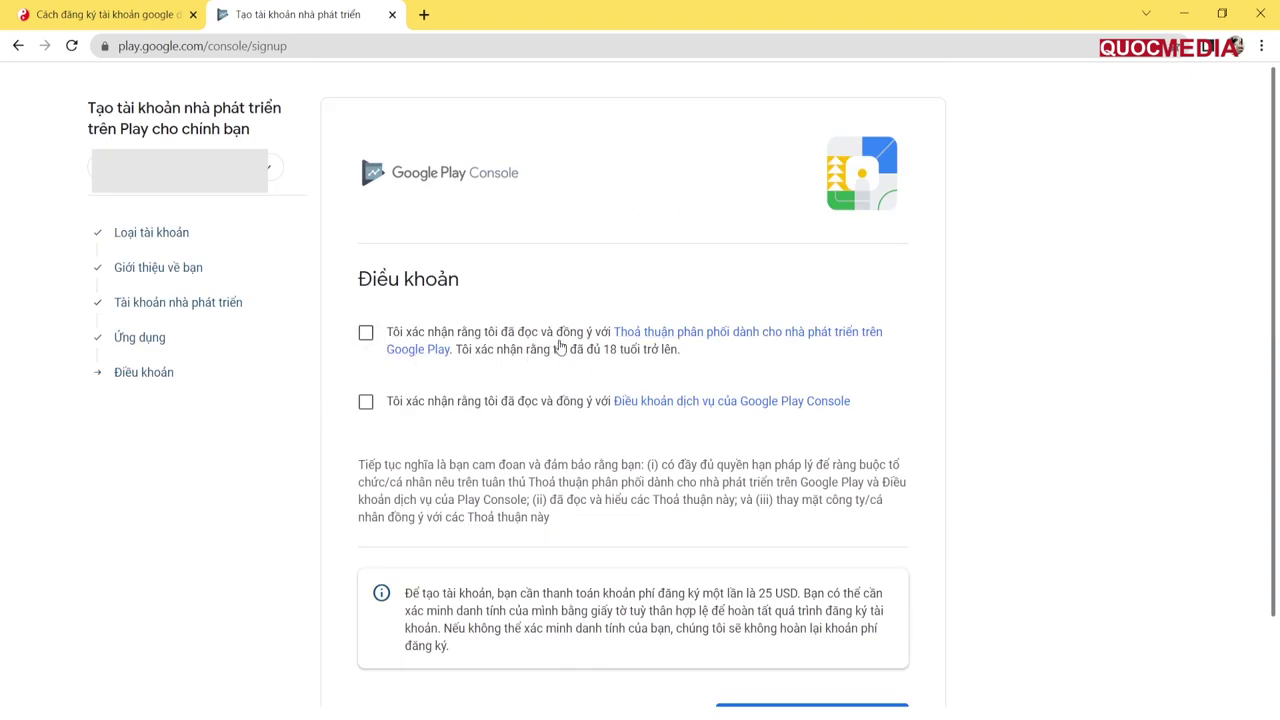
# Step: Accept the distribution agreement and terms of service, then choose 'Tạo tài khoản và thanh toán'
pyautogui.click(366, 333)
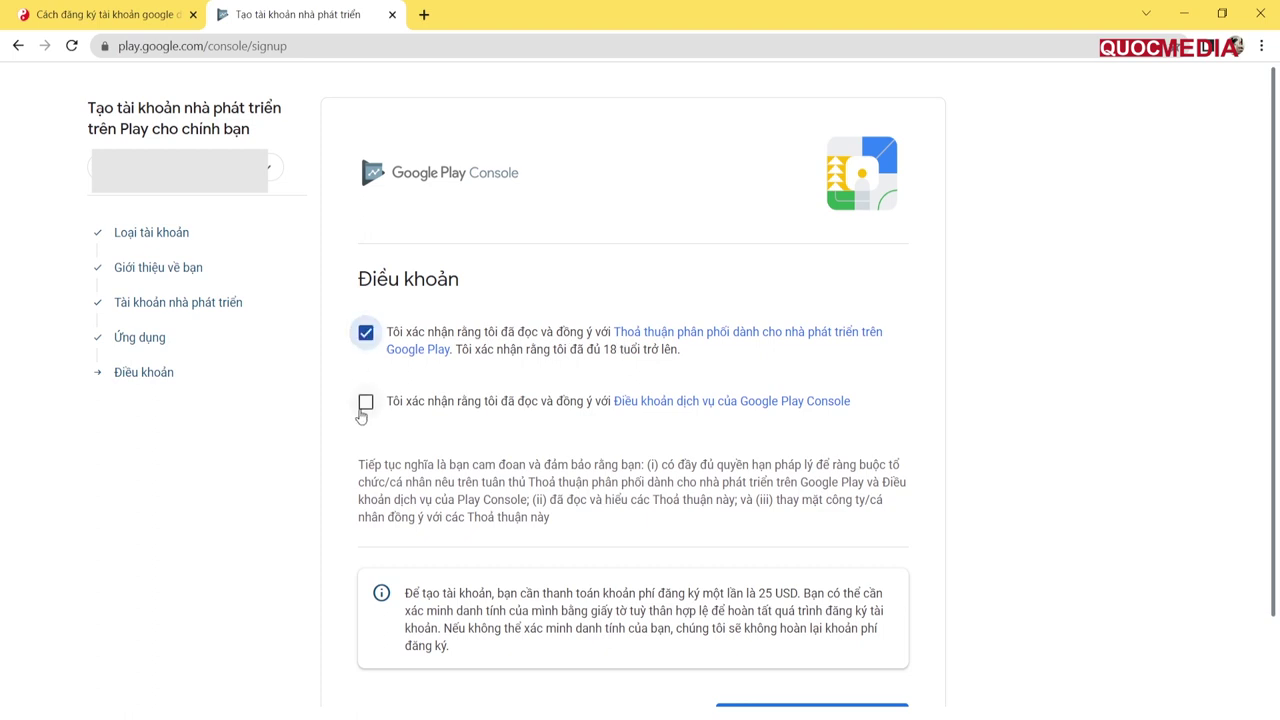
pyautogui.click(365, 402)
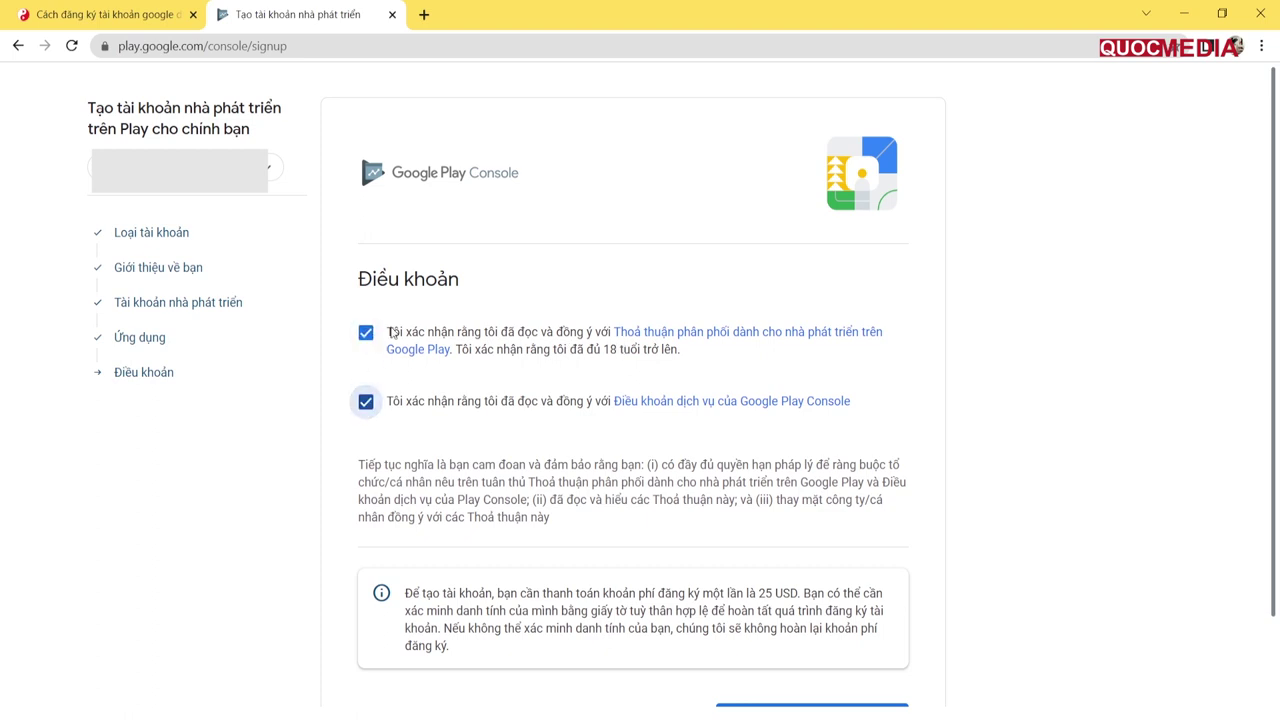
pyautogui.scroll(-1, 685, 497)
pyautogui.click(823, 622)
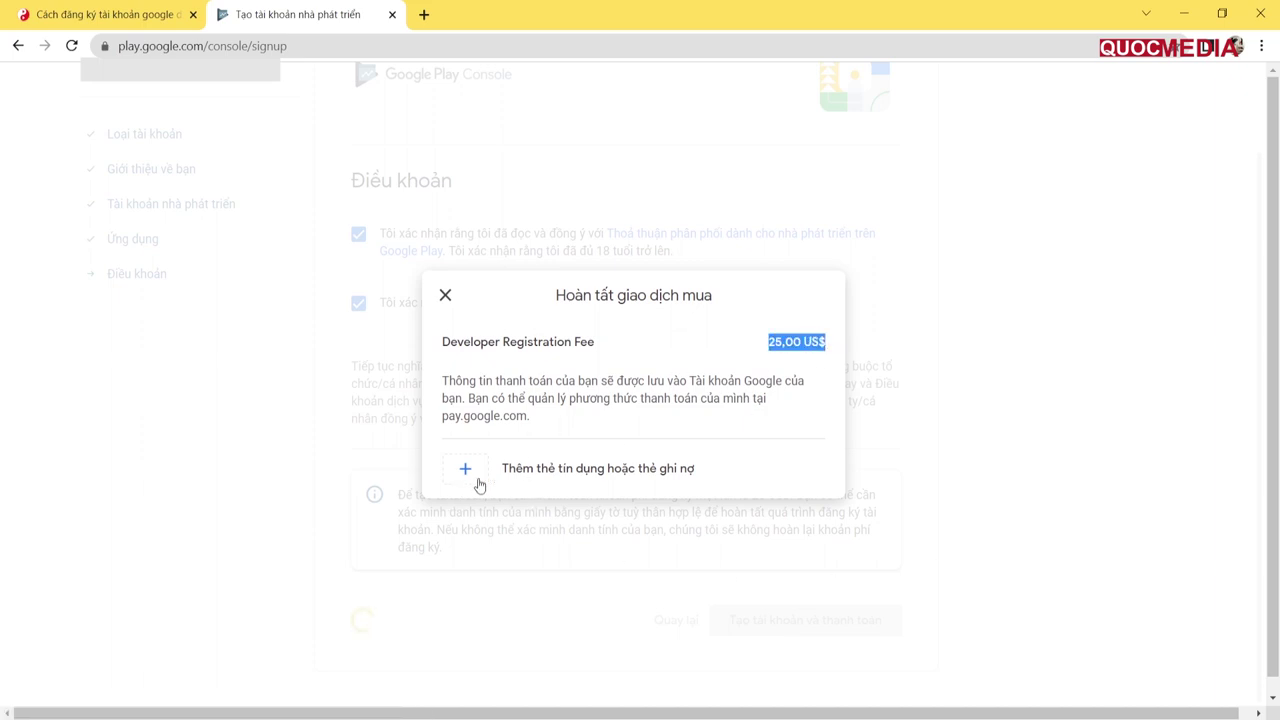
# Step: Add a payment card, pay the 25 US$ fee, and enter the new Play Console account
pyautogui.click(566, 474)
pyautogui.click(571, 262)
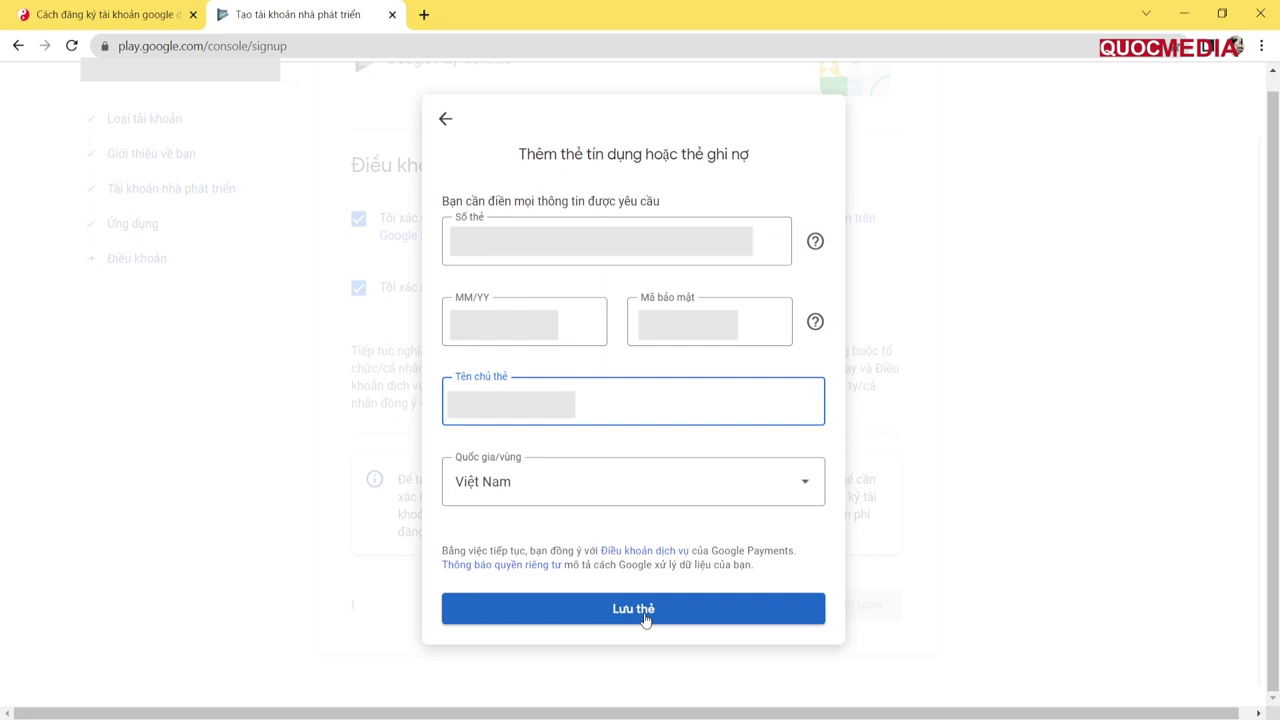
pyautogui.click(645, 619)
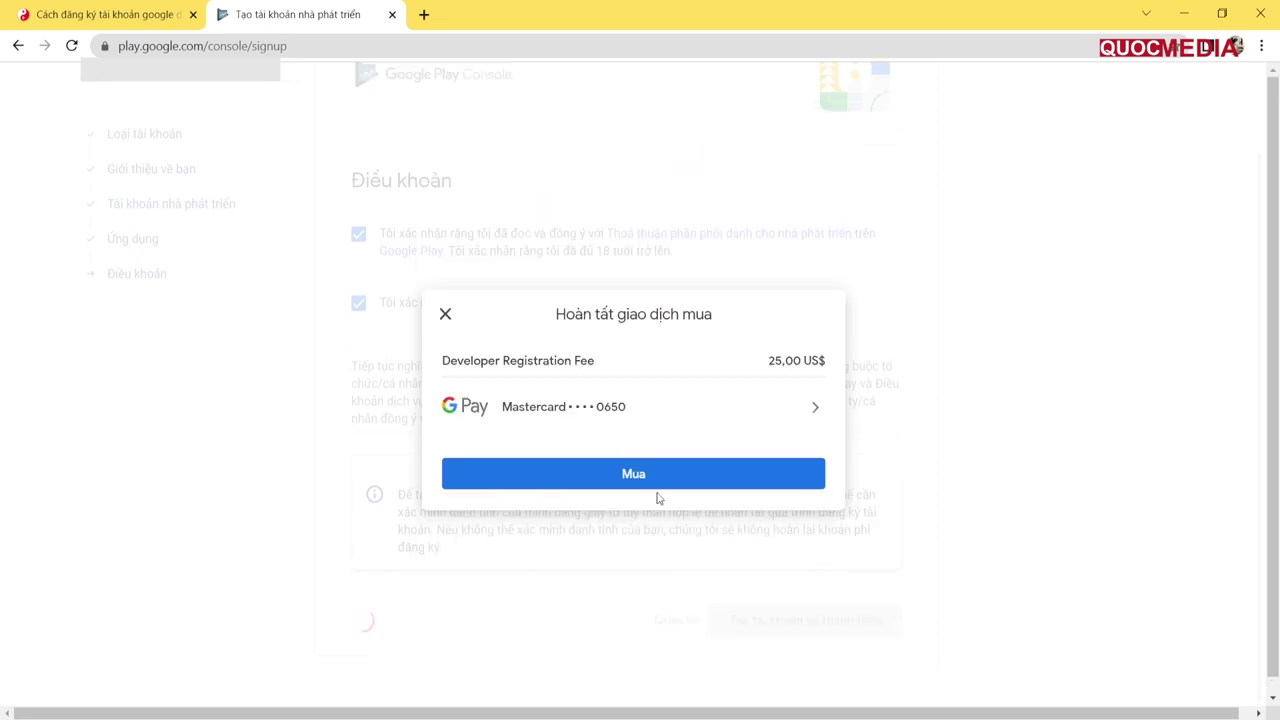
pyautogui.click(645, 482)
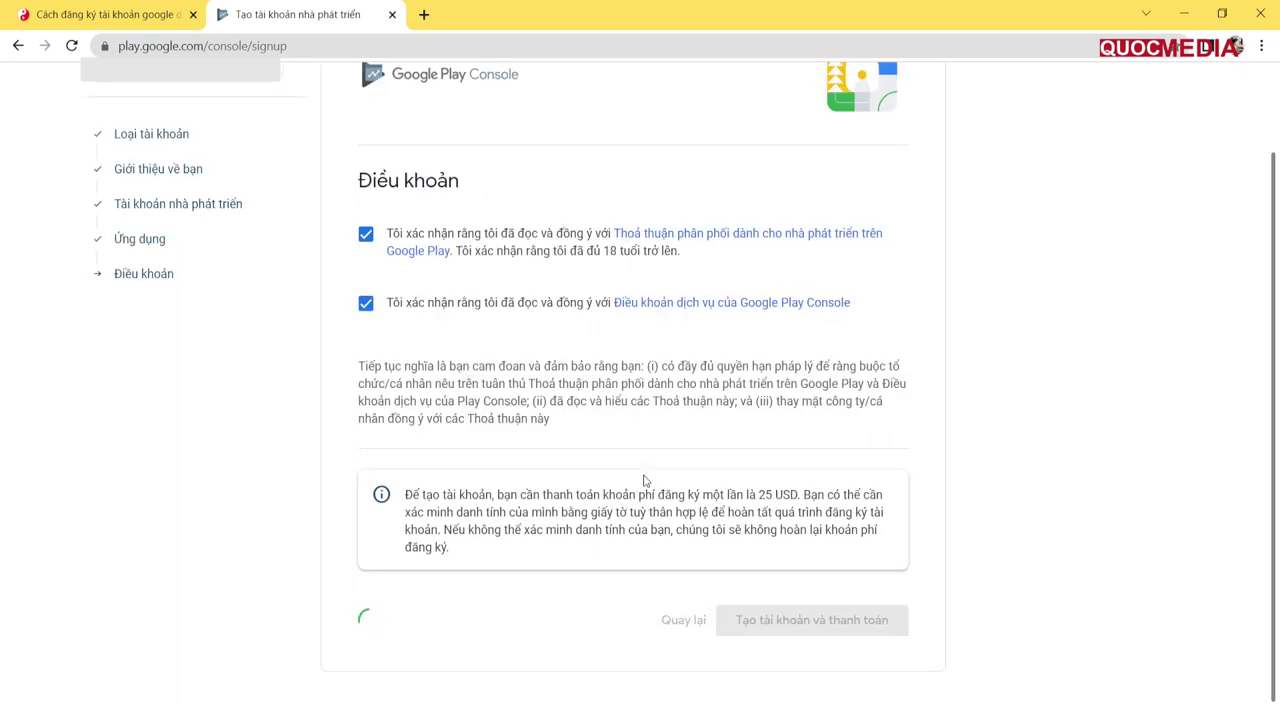
pyautogui.click(645, 481)
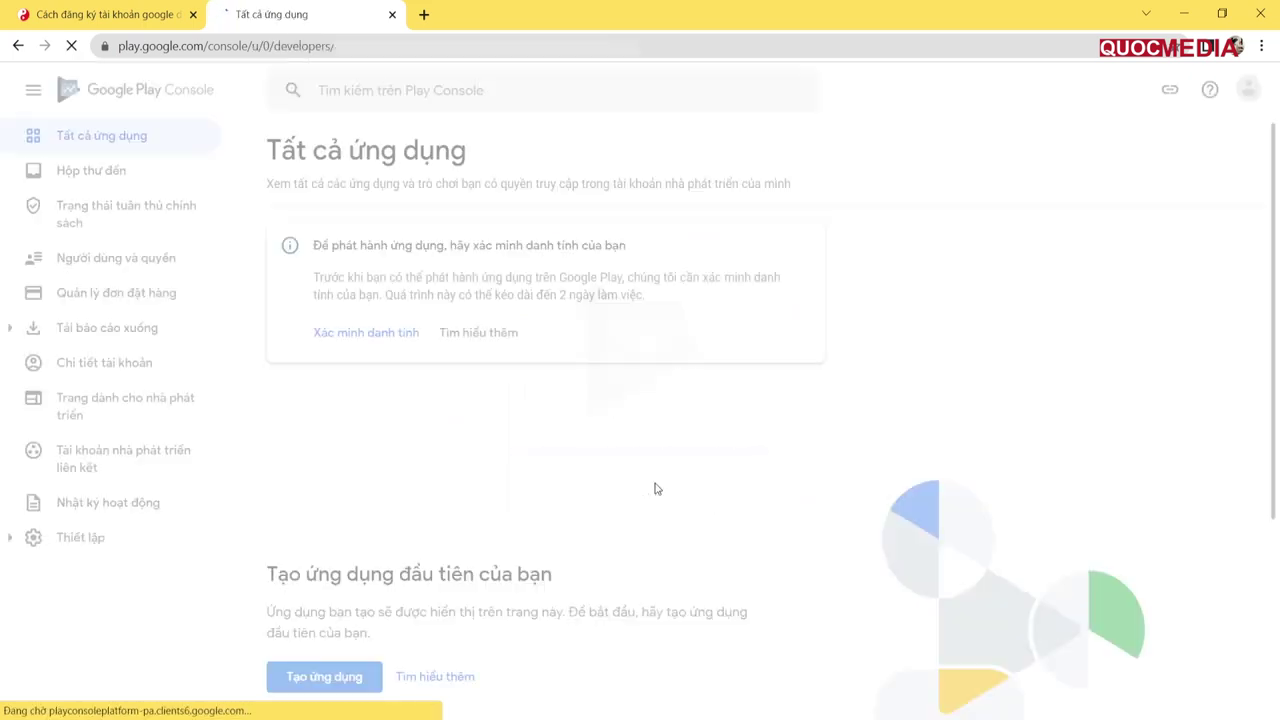
# Step: Follow the 'Xác minh danh tính' link in the dashboard's verification notice
pyautogui.scroll(-2, 560, 483)
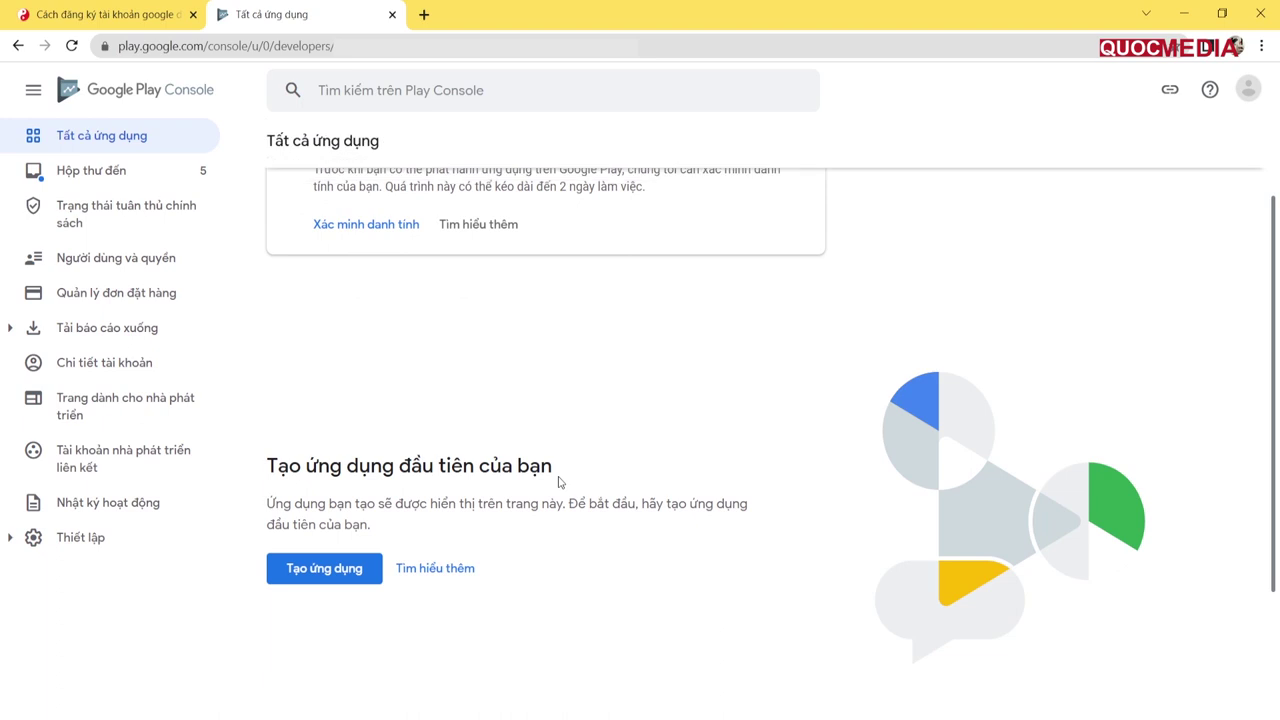
pyautogui.scroll(2, 440, 420)
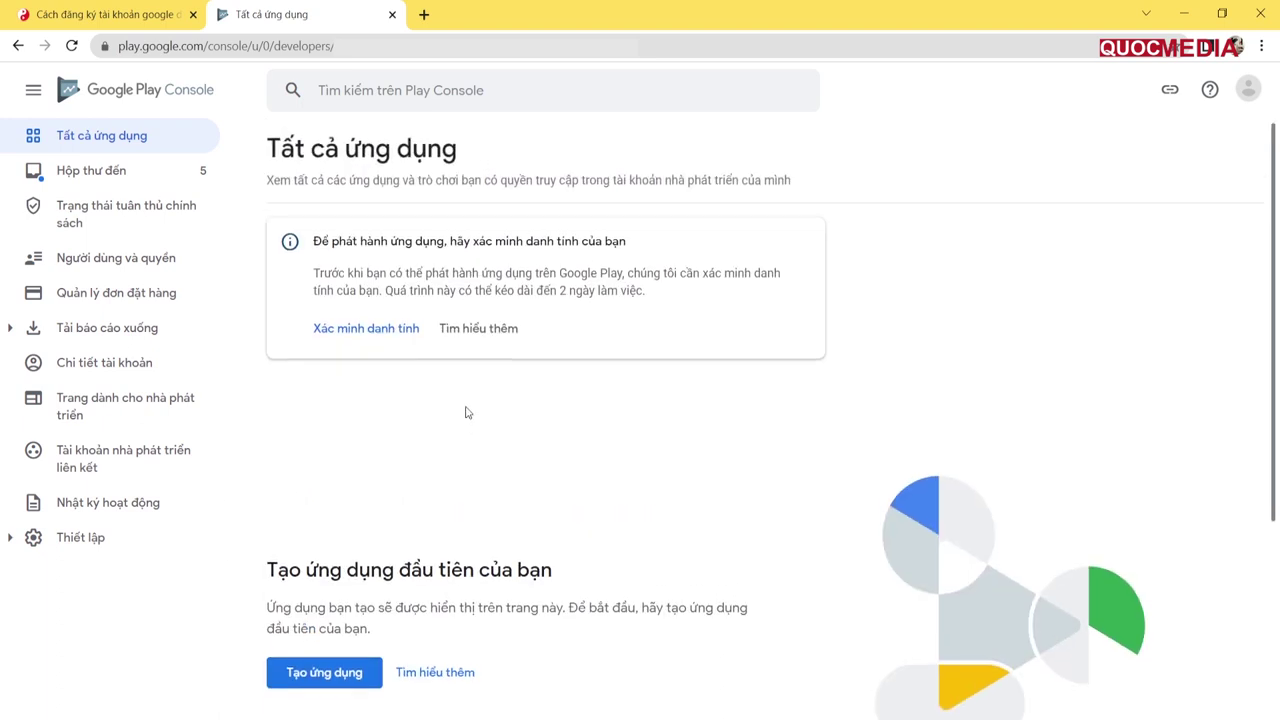
pyautogui.moveTo(307, 255); pyautogui.dragTo(660, 262)
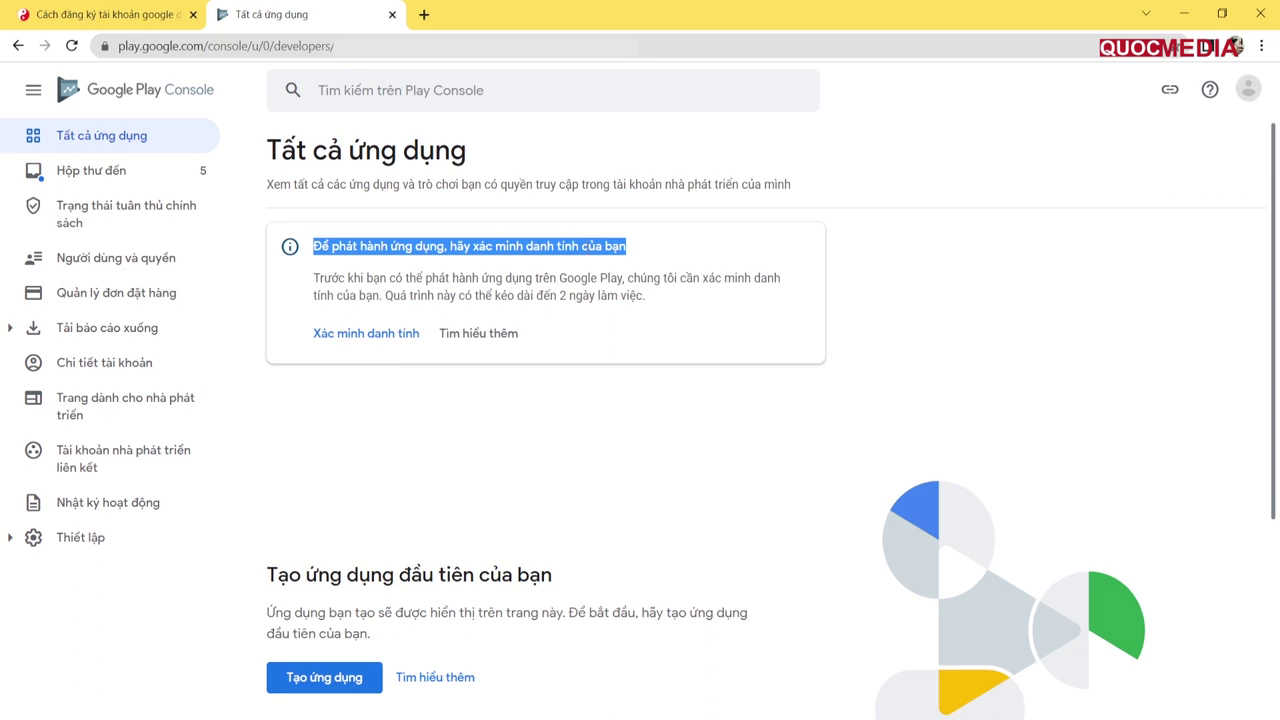
pyautogui.click(686, 245)
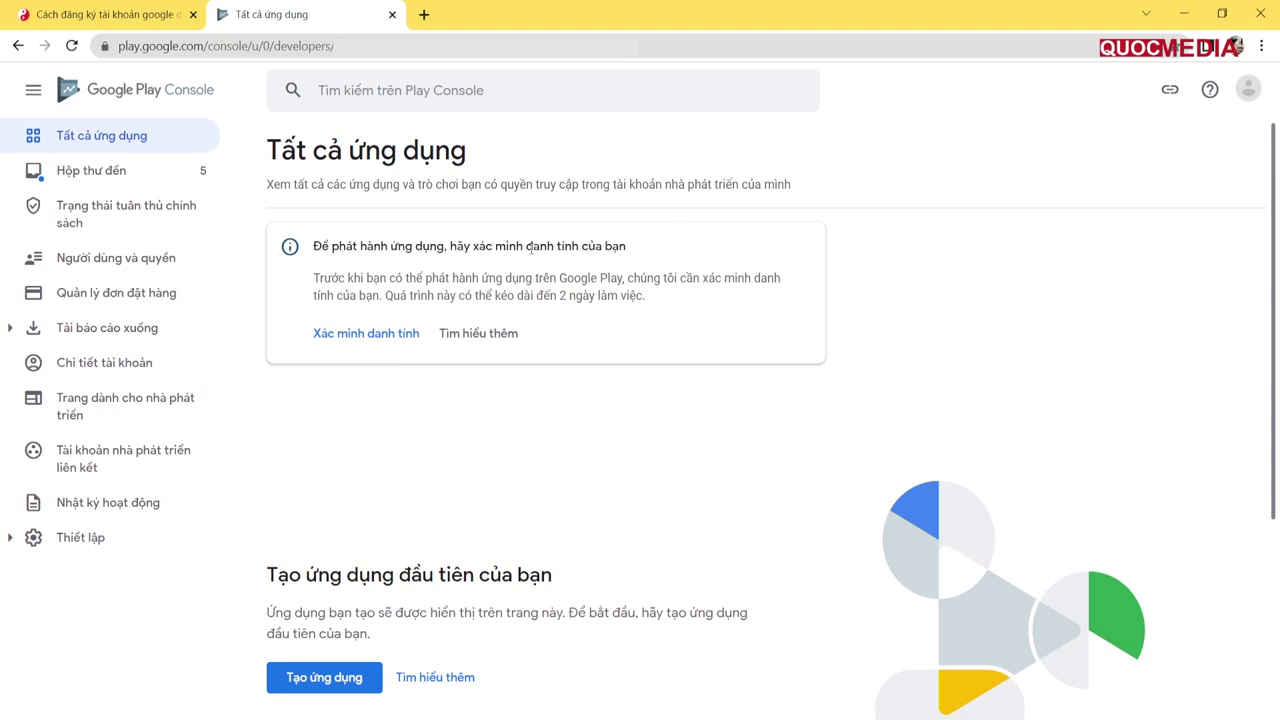
pyautogui.click(357, 337)
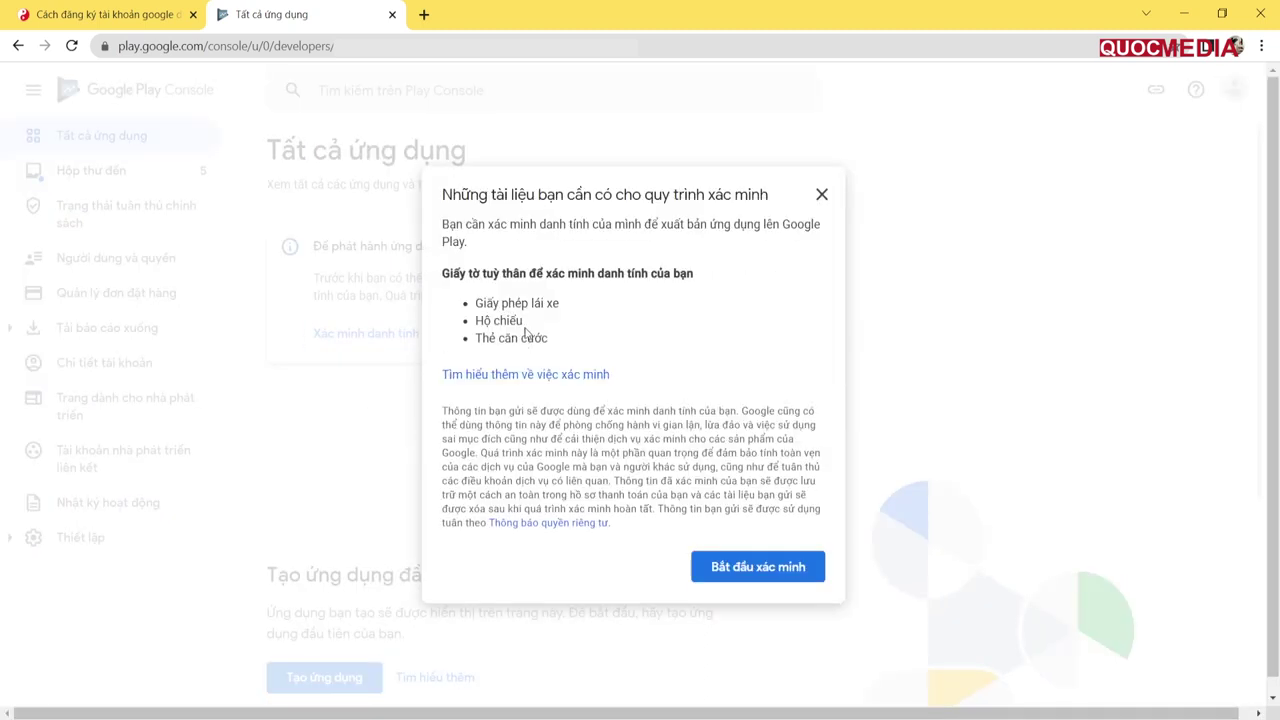
# Step: Start the verification form and fill in the Tên pháp lý legal name
pyautogui.moveTo(477, 338); pyautogui.dragTo(555, 342)
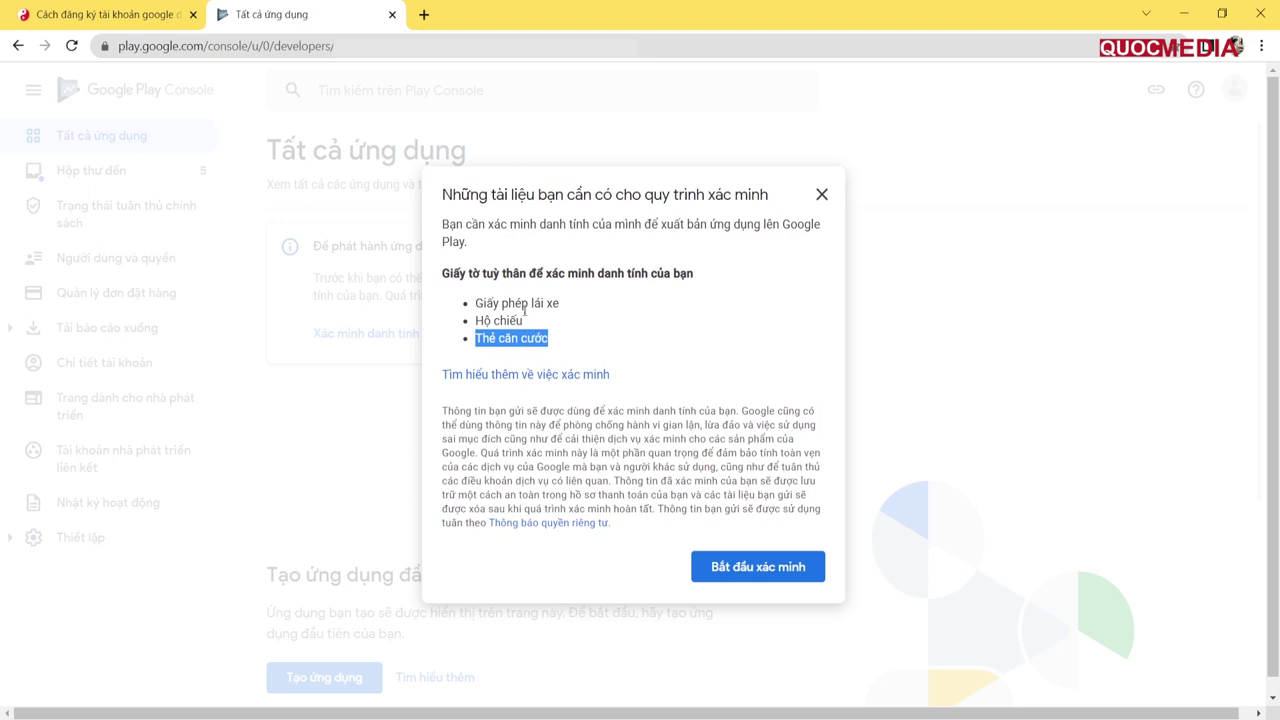
pyautogui.click(750, 568)
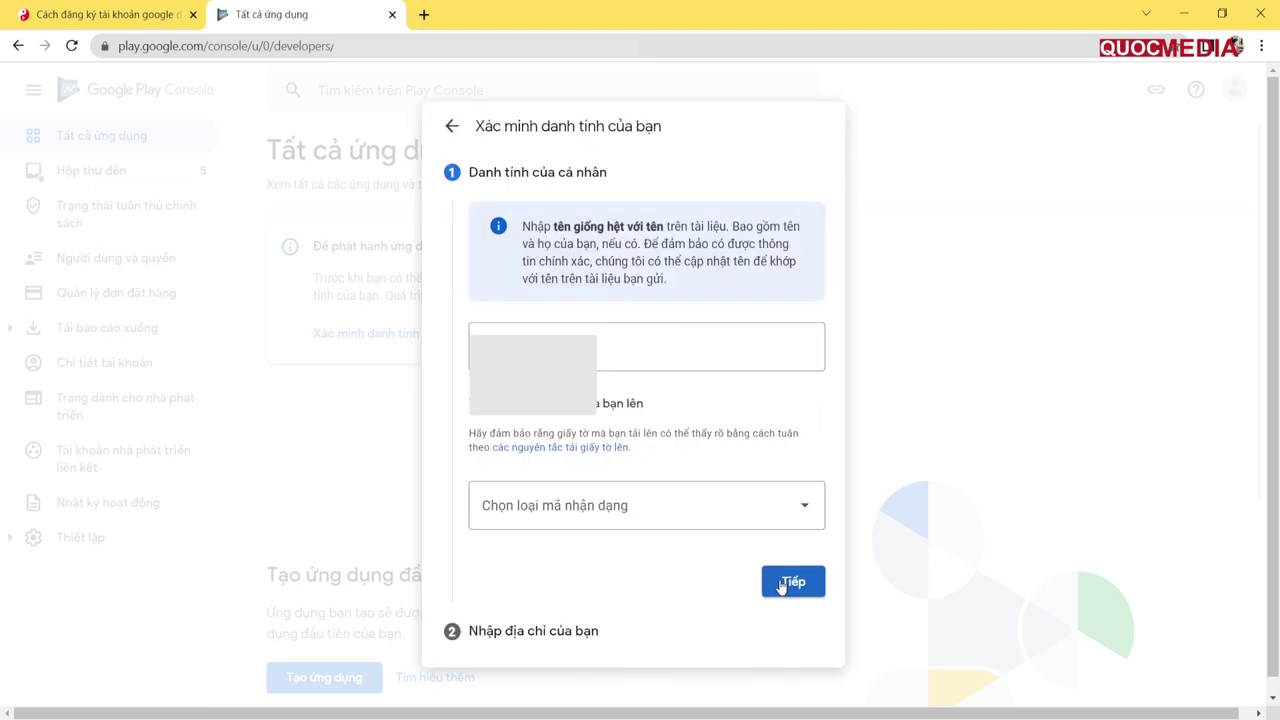
pyautogui.click(607, 354)
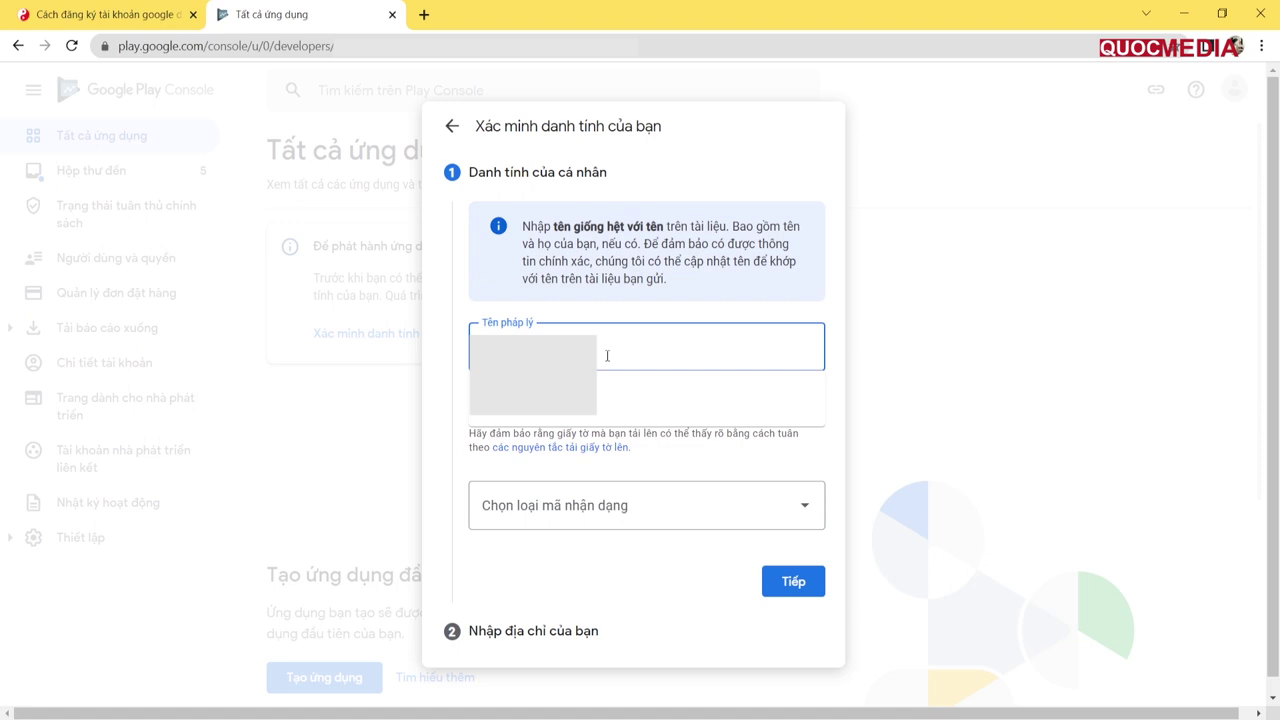
pyautogui.click(450, 389)
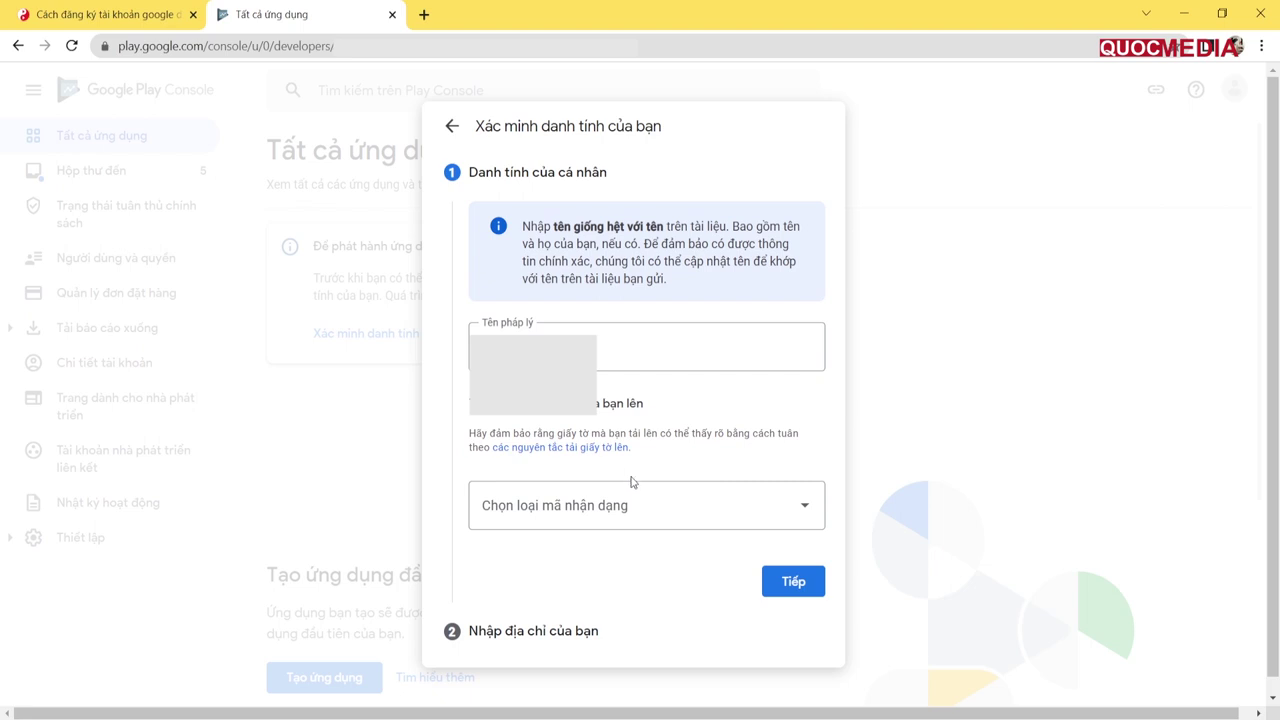
# Step: Choose 'Thẻ căn cước' as the ID type and upload the card's front photo
pyautogui.click(806, 514)
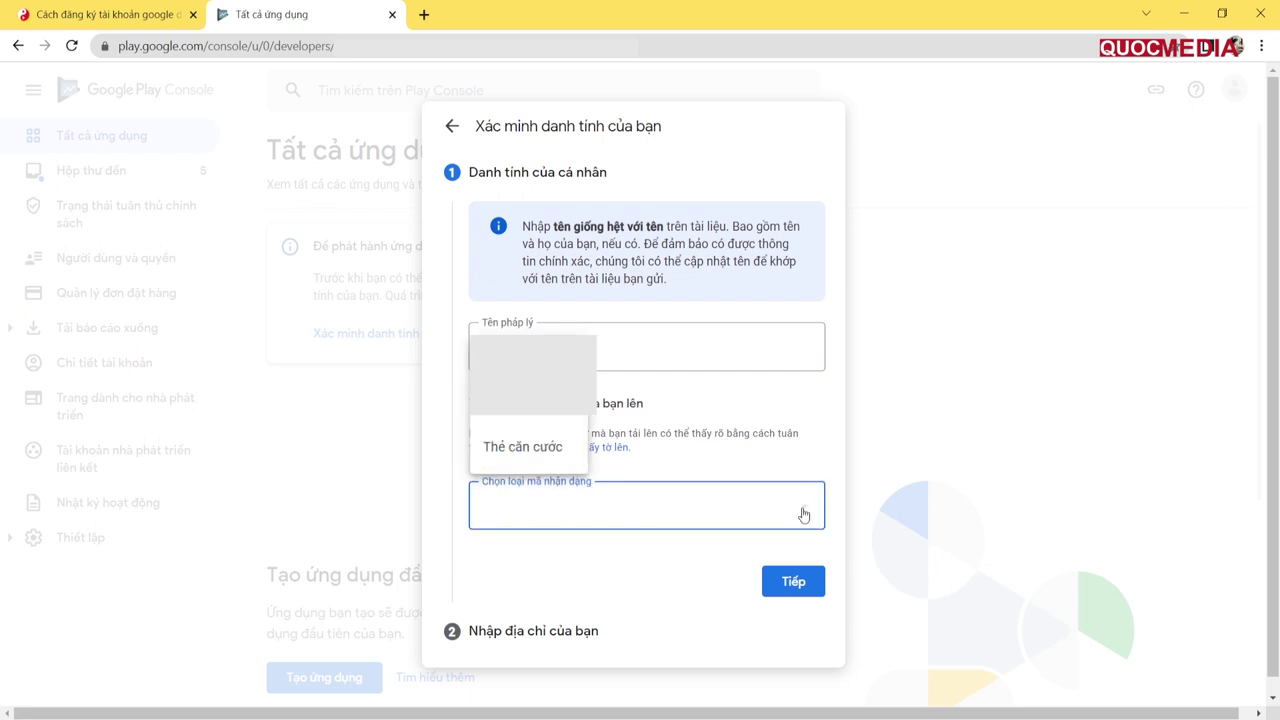
pyautogui.click(500, 448)
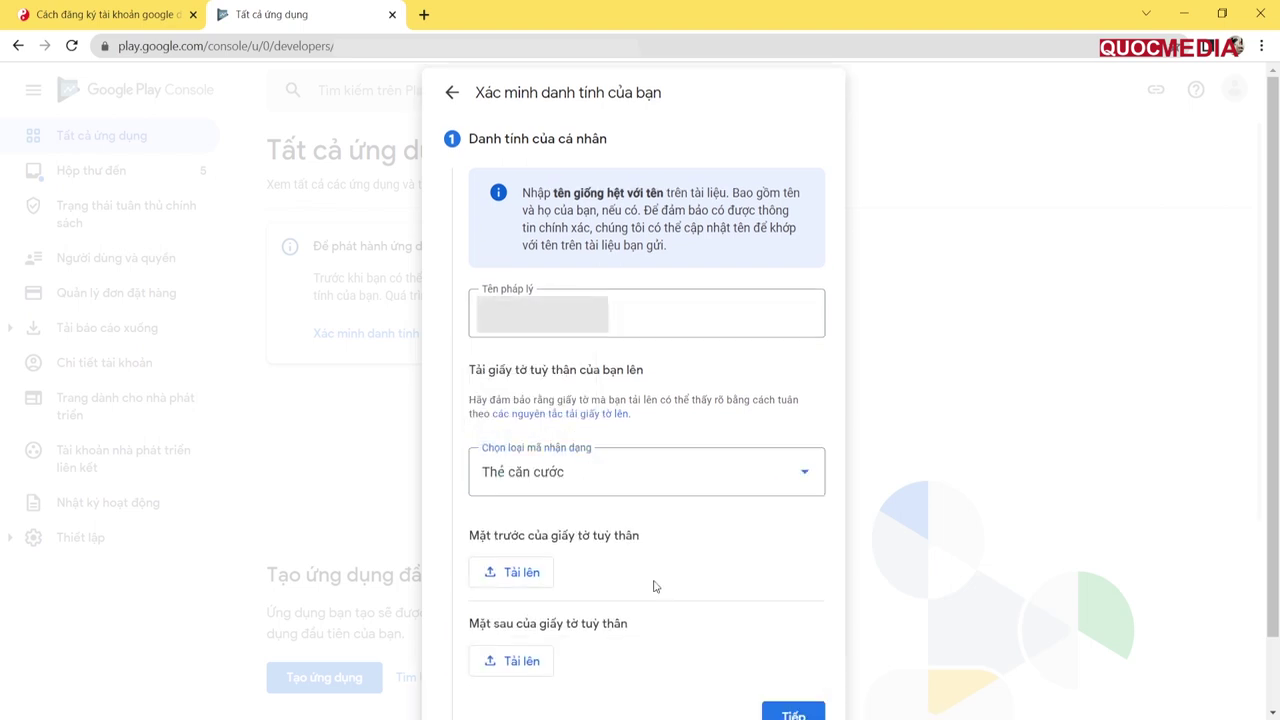
pyautogui.click(528, 573)
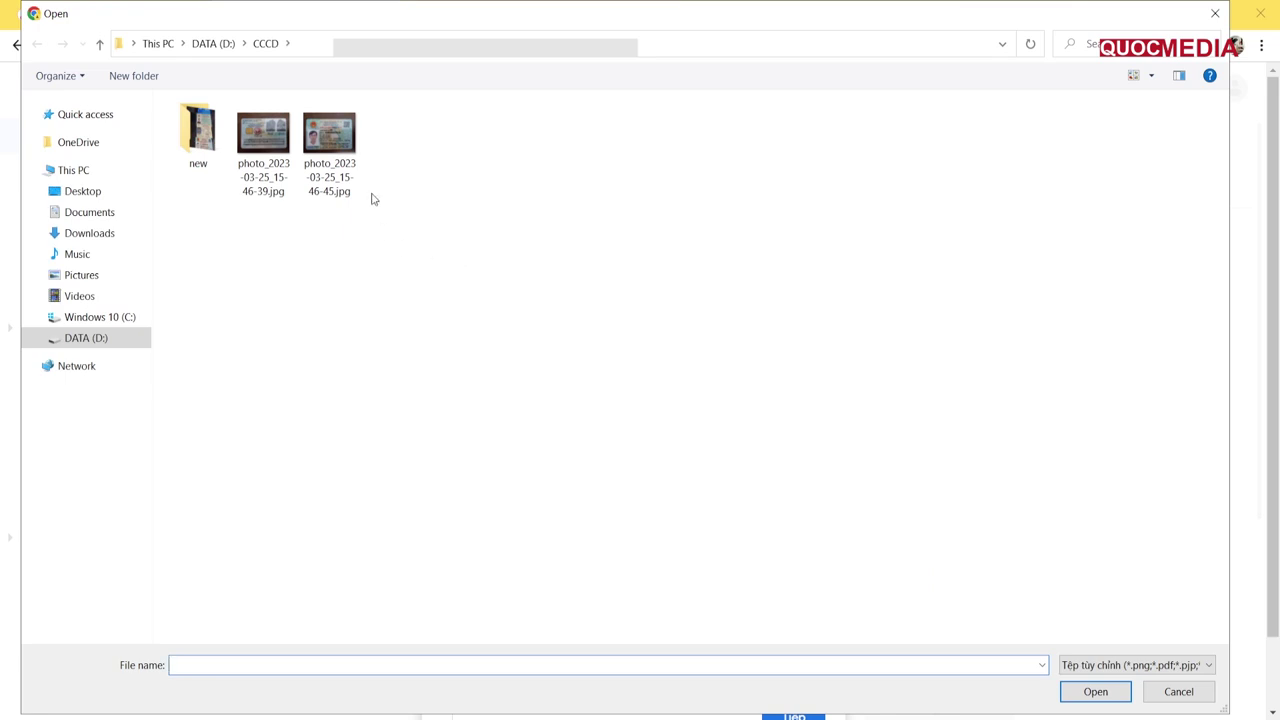
# Step: Upload photo_2023-03-25_15-46-45.jpg as the ID front and photo_2023-03-25_15-46-39.jpg as the back, then continue
pyautogui.click(329, 143)
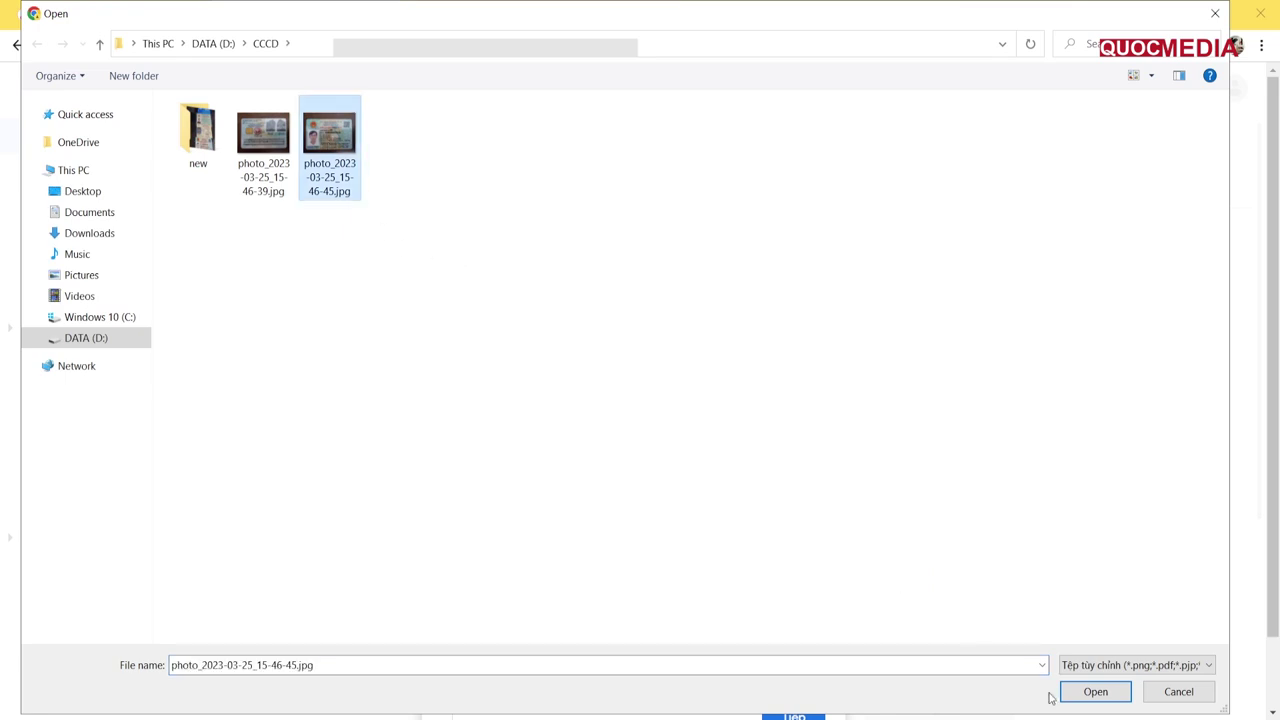
pyautogui.click(1066, 694)
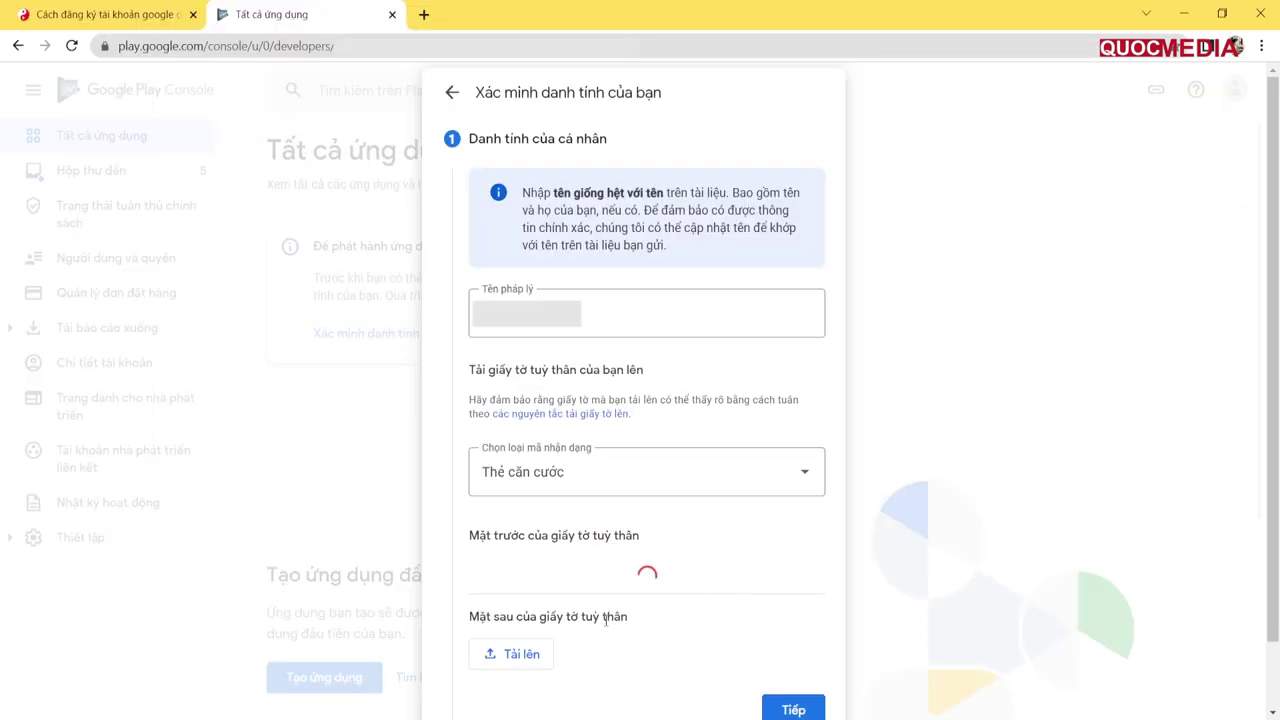
pyautogui.click(515, 676)
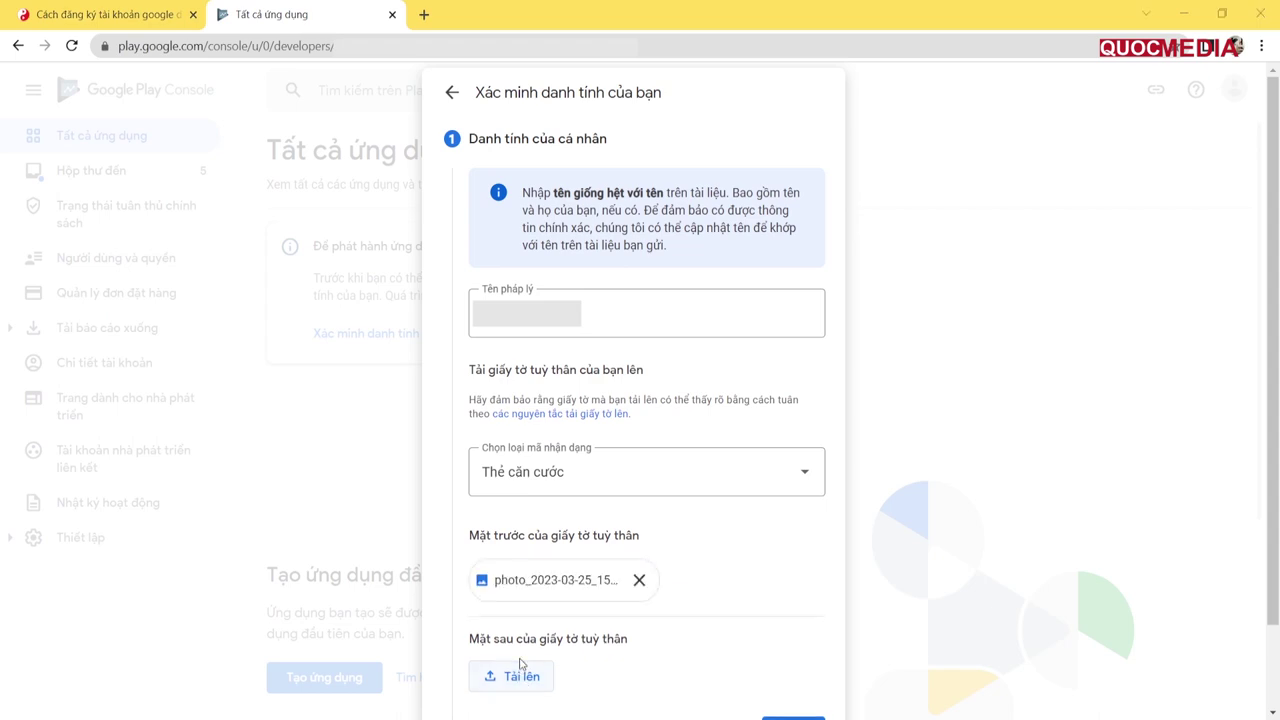
pyautogui.click(263, 145)
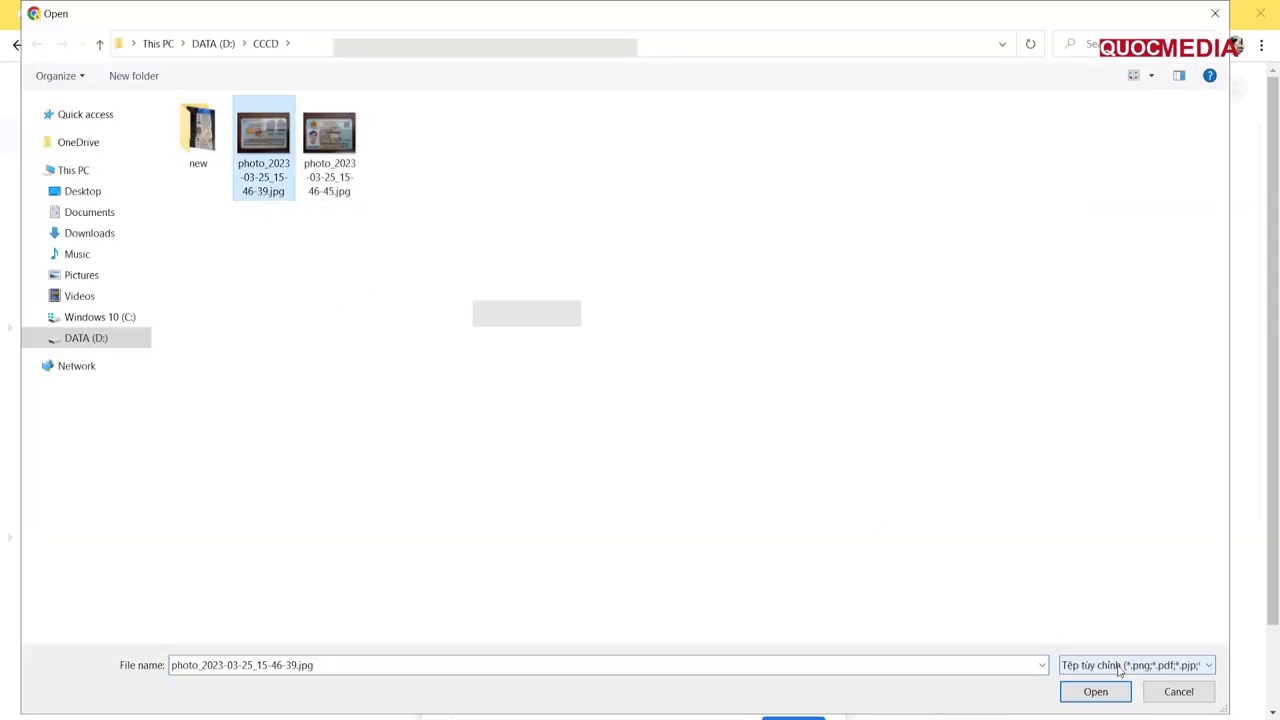
pyautogui.click(1095, 691)
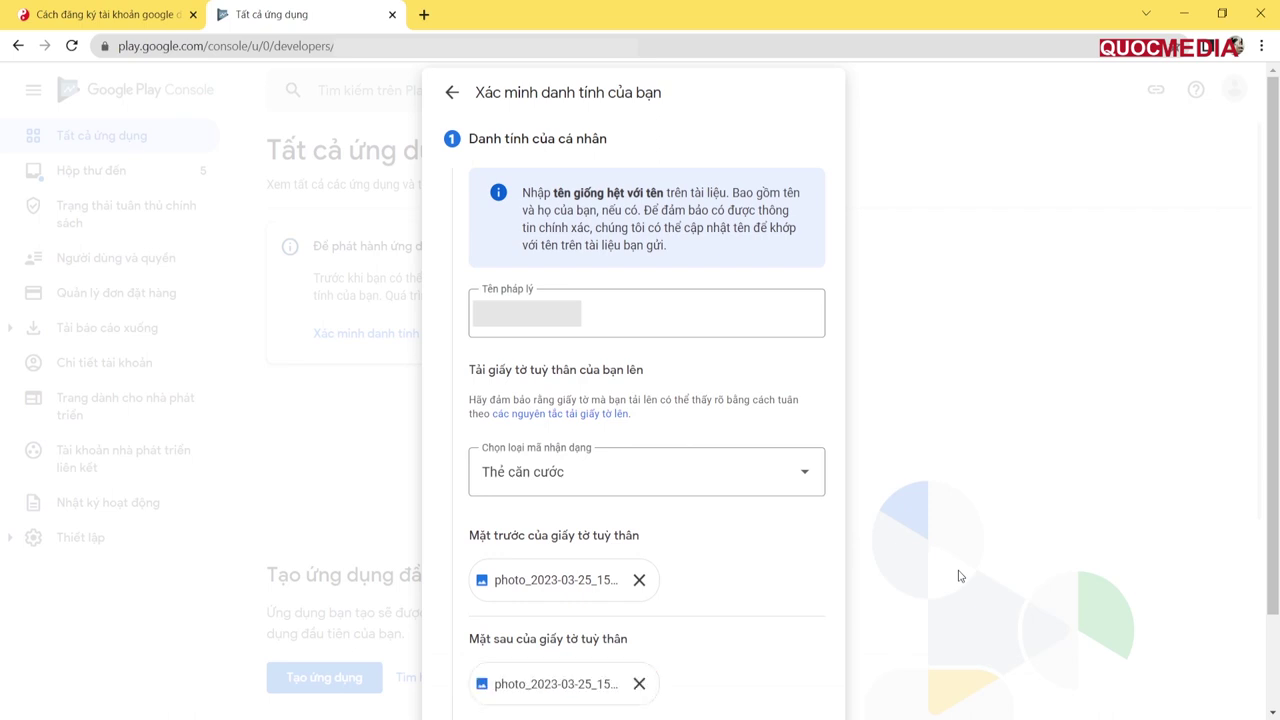
pyautogui.scroll(-1, 960, 571)
pyautogui.click(791, 638)
# Step: Enter the postal code and submit the home address, bringing up the 'Đang xác minh' confirmation
pyautogui.click(593, 576)
pyautogui.write('530000')
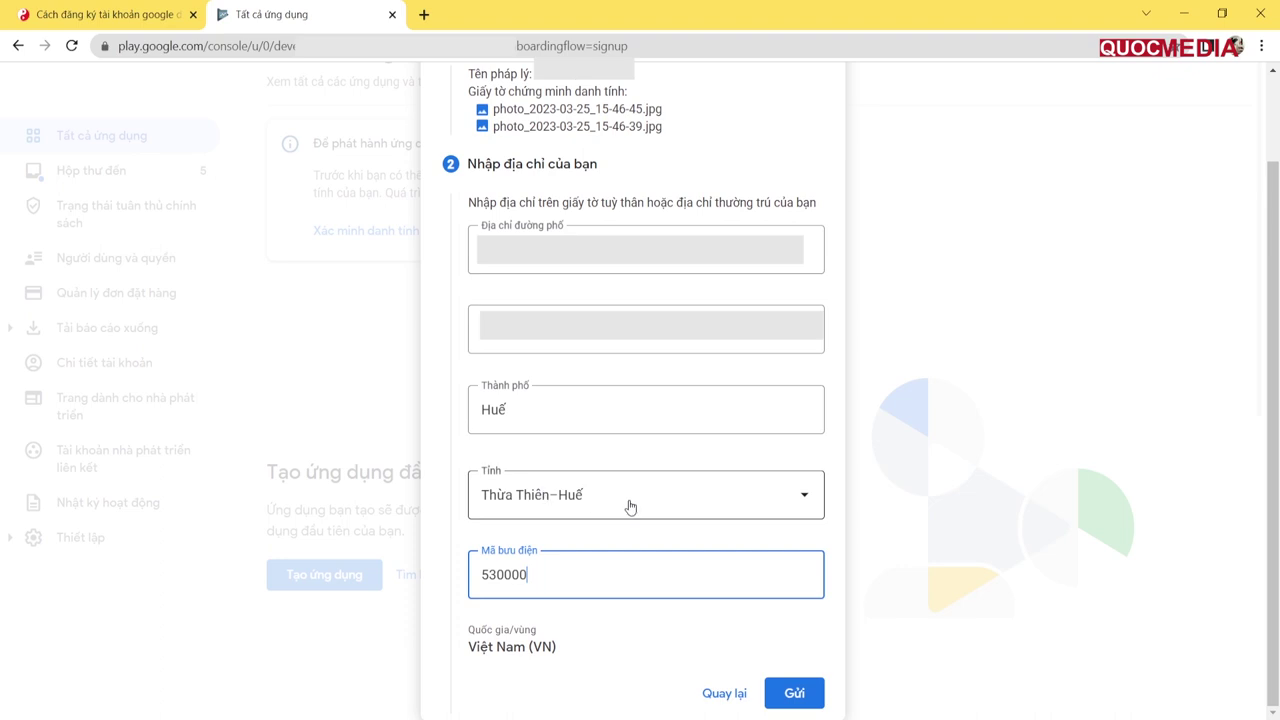
pyautogui.click(796, 699)
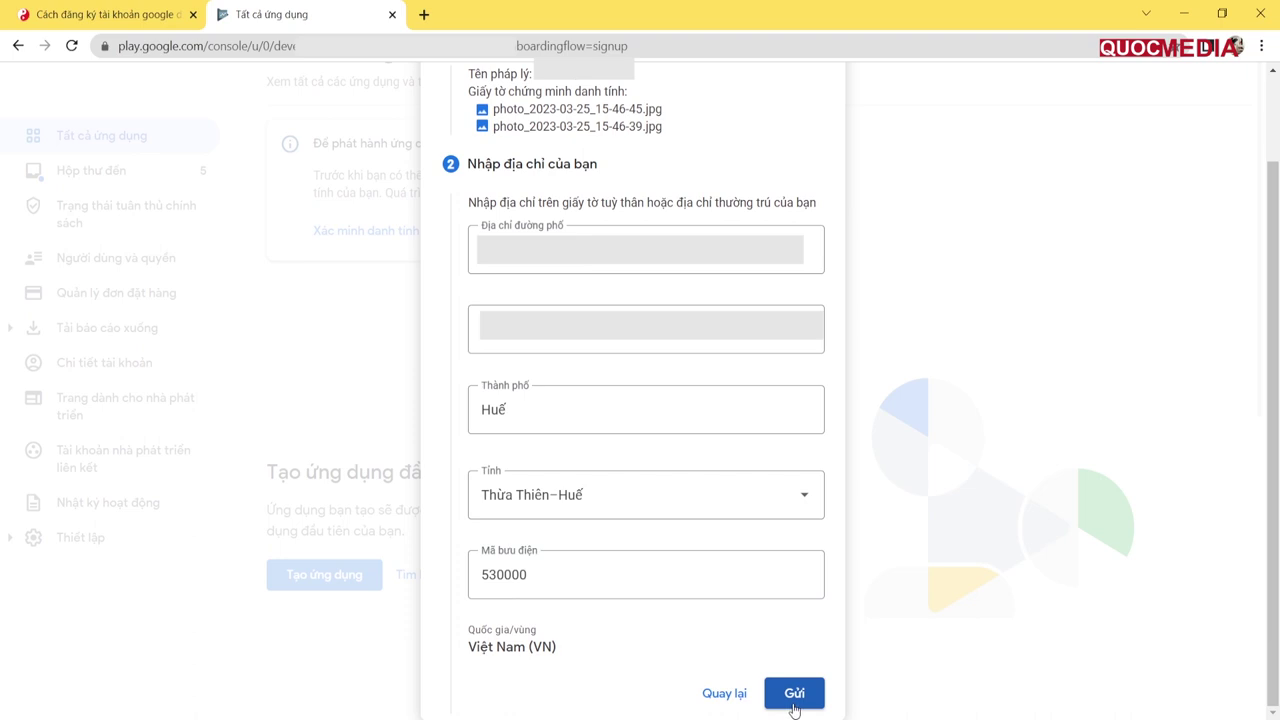
pyautogui.click(793, 697)
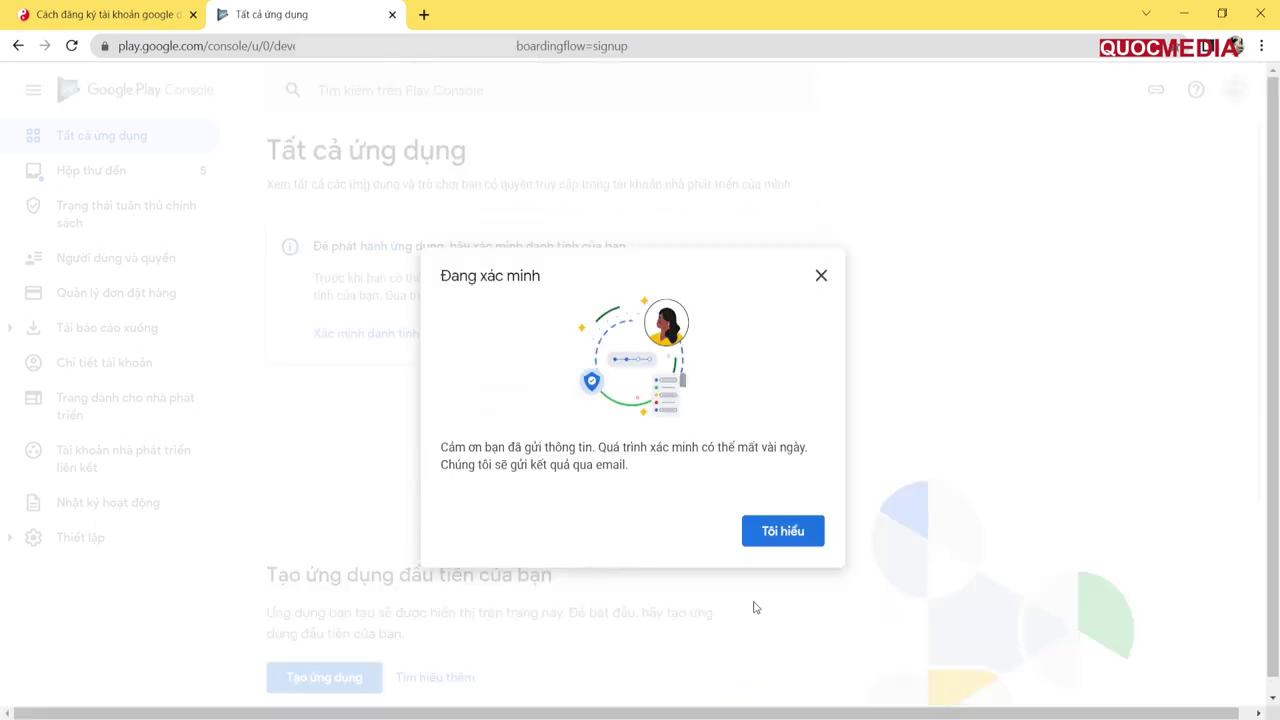
pyautogui.moveTo(444, 447); pyautogui.dragTo(648, 476)
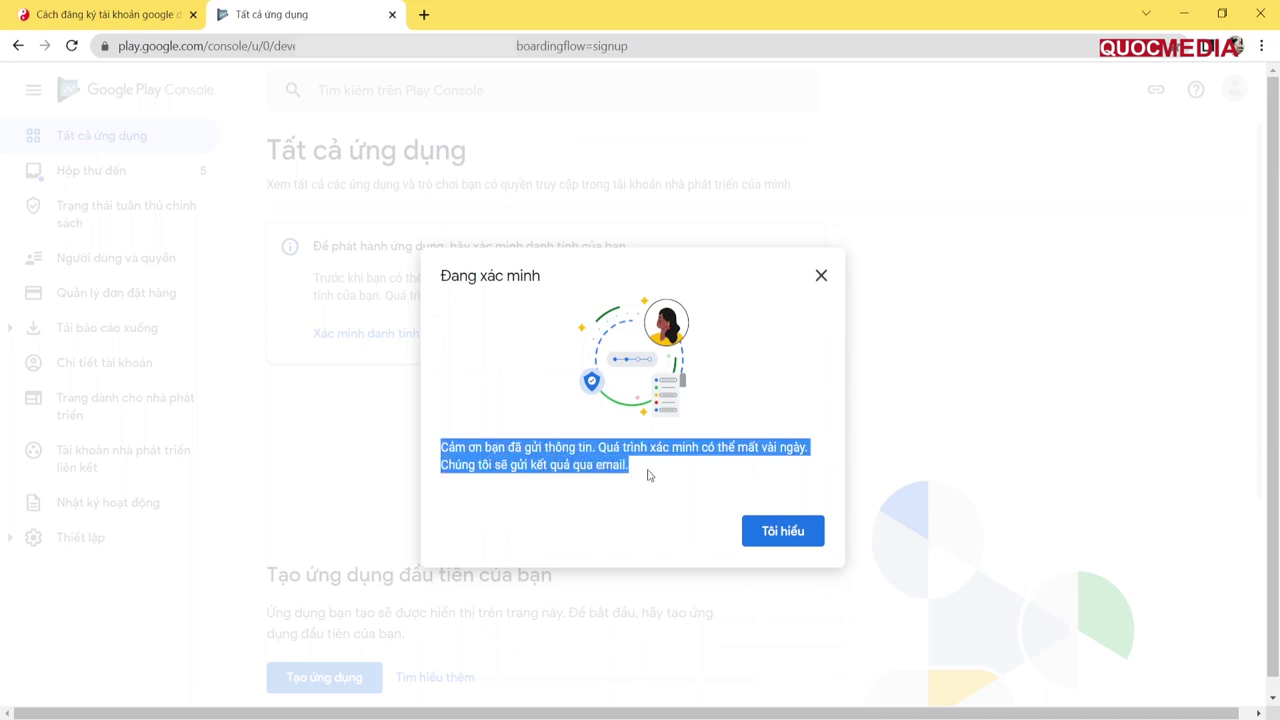